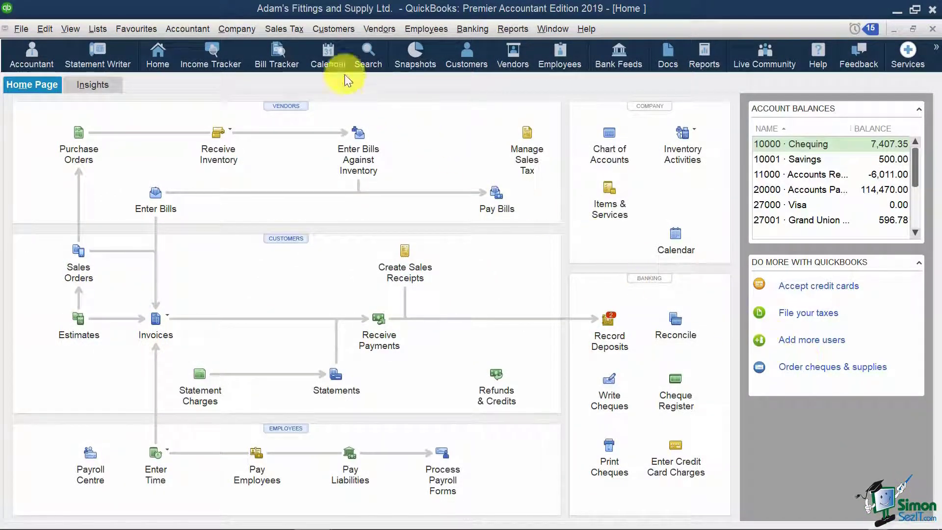
Step: Open Manage Sales Tax and select Receiver General's GST/HST account, payable -17,086.07
{"action": "left_click", "coordinate": [294, 32]}
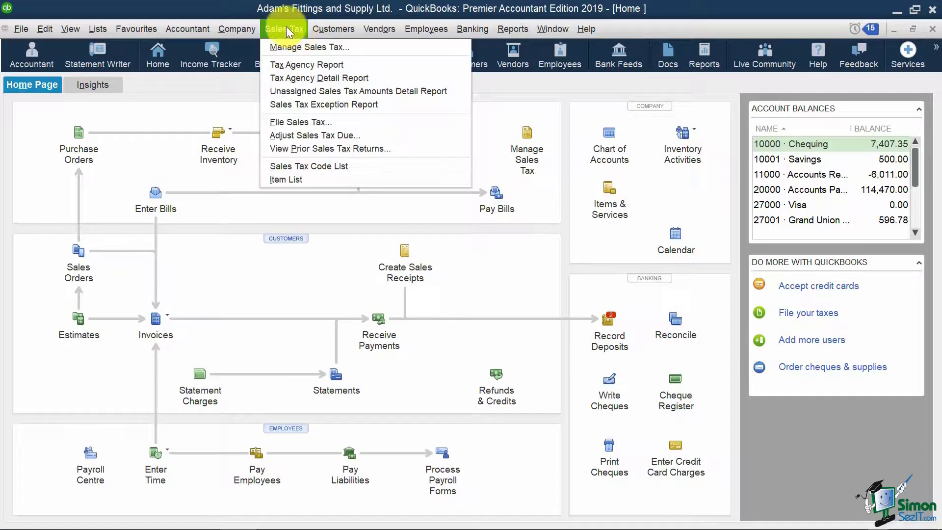
{"action": "left_click", "coordinate": [372, 49]}
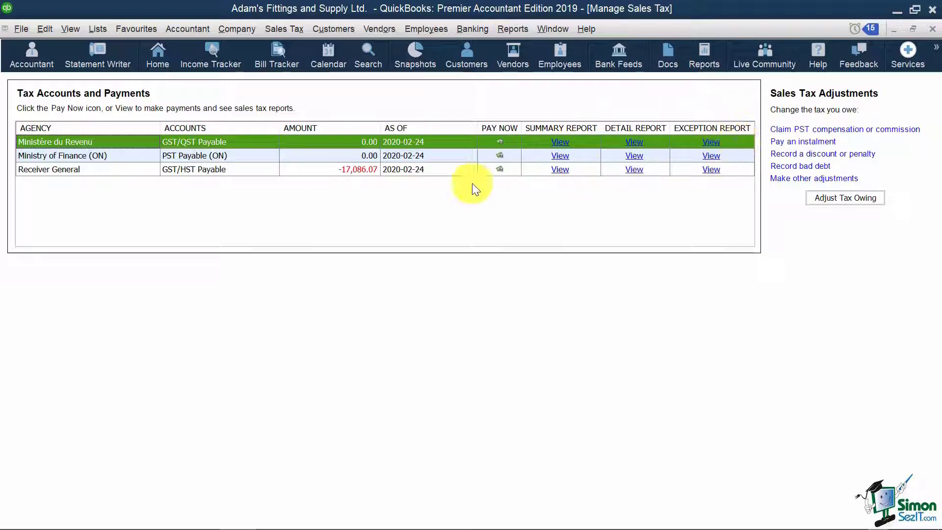
{"action": "left_click", "coordinate": [106, 169]}
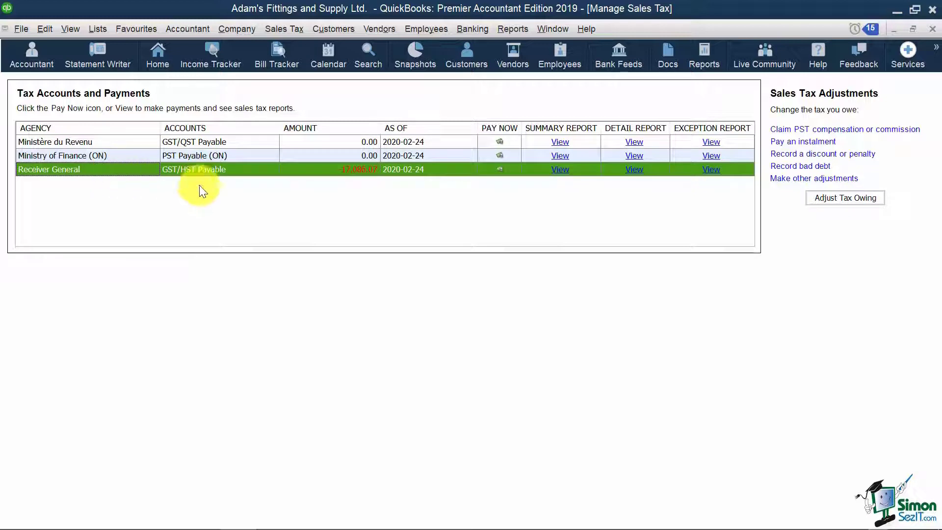
Step: Show the Receiver General summary return for 2019-01-01 to 2019-01-31, then drill into Line 103's 1,727.96
{"action": "left_click", "coordinate": [562, 171]}
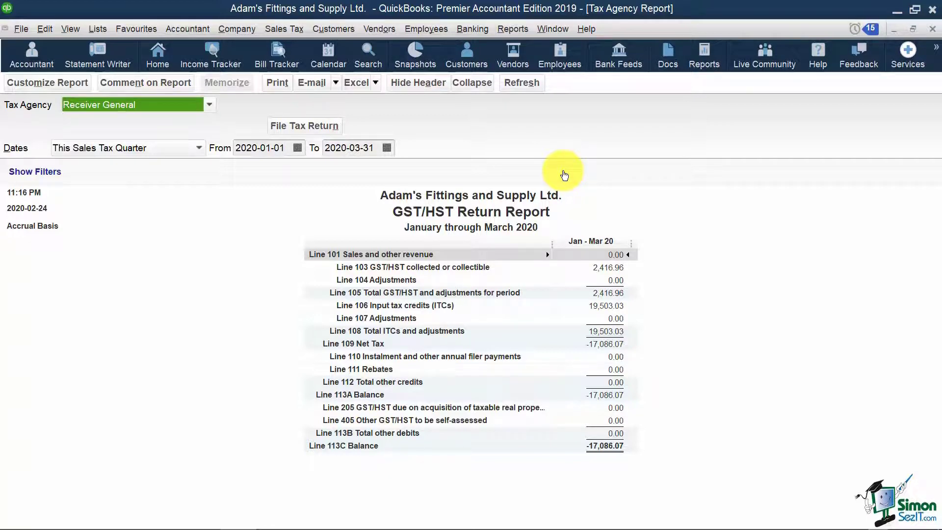
{"action": "left_click", "coordinate": [287, 148]}
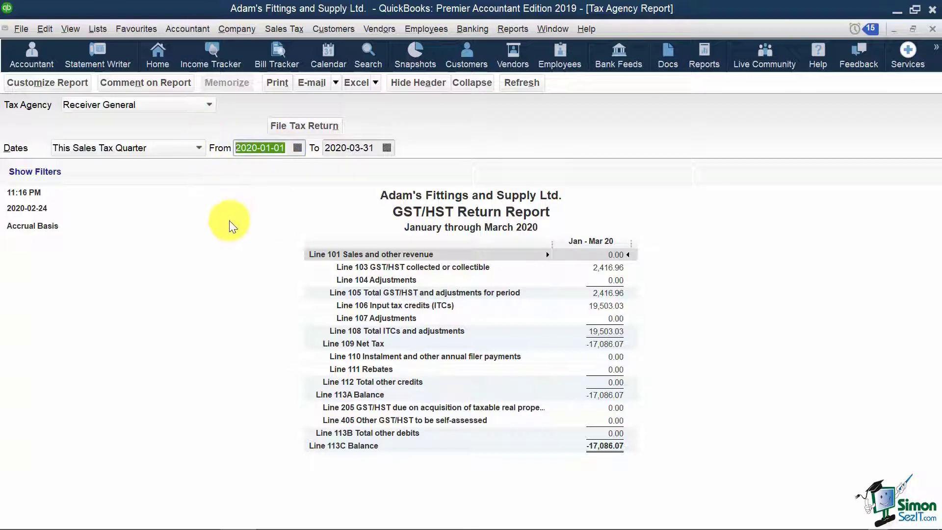
{"action": "type", "text": "20190101"}
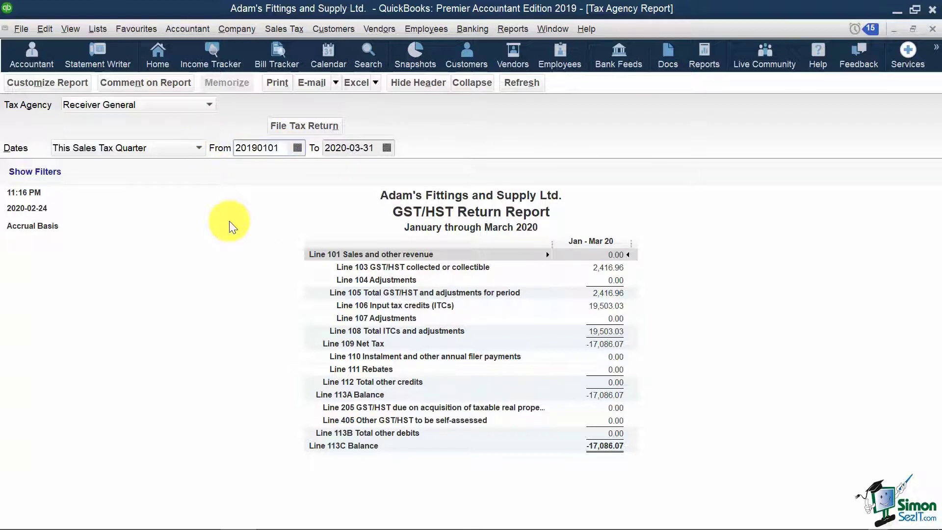
{"action": "key", "text": "Tab"}
{"action": "type", "text": "2019"}
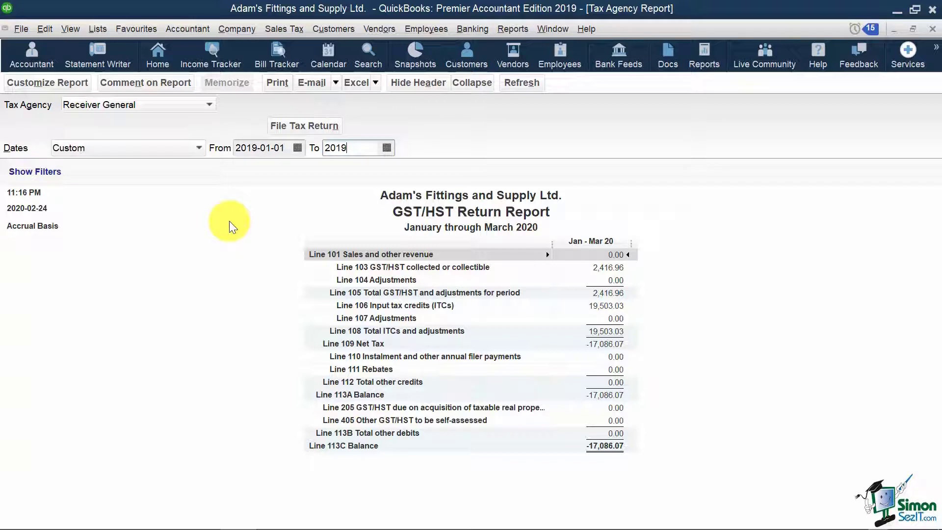
{"action": "type", "text": "-01-31"}
{"action": "key", "text": "Tab"}
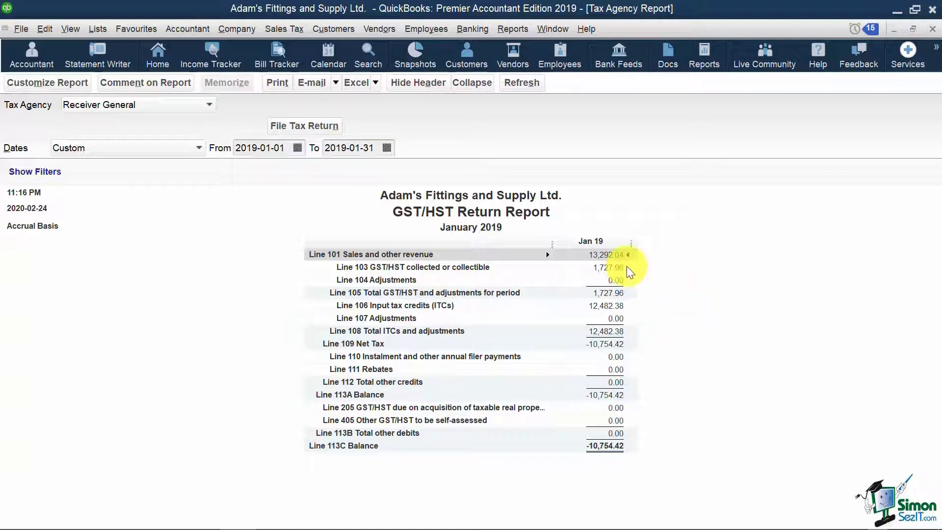
{"action": "double_click", "coordinate": [608, 268]}
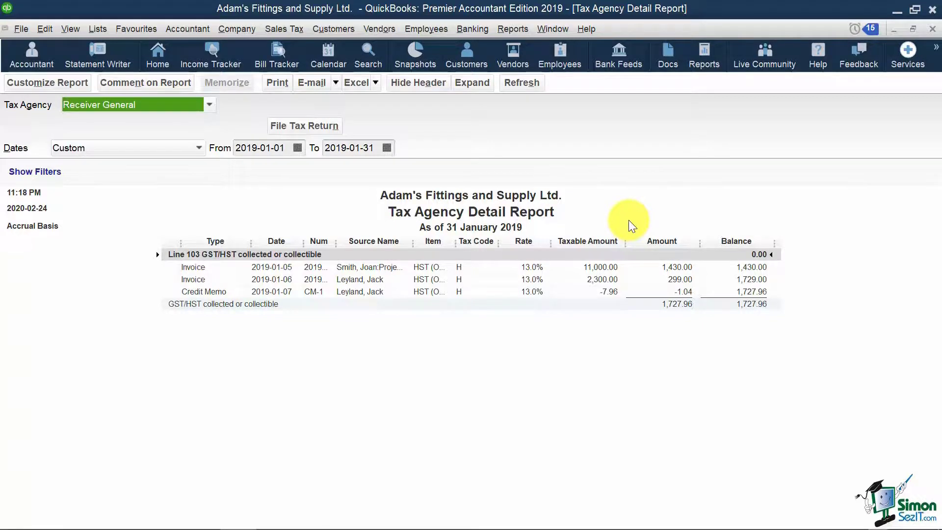
Step: Open the Receiver General detail report for 2019-01-01 through 2019-01-31
{"action": "key", "text": "Escape"}
{"action": "key", "text": "Escape"}
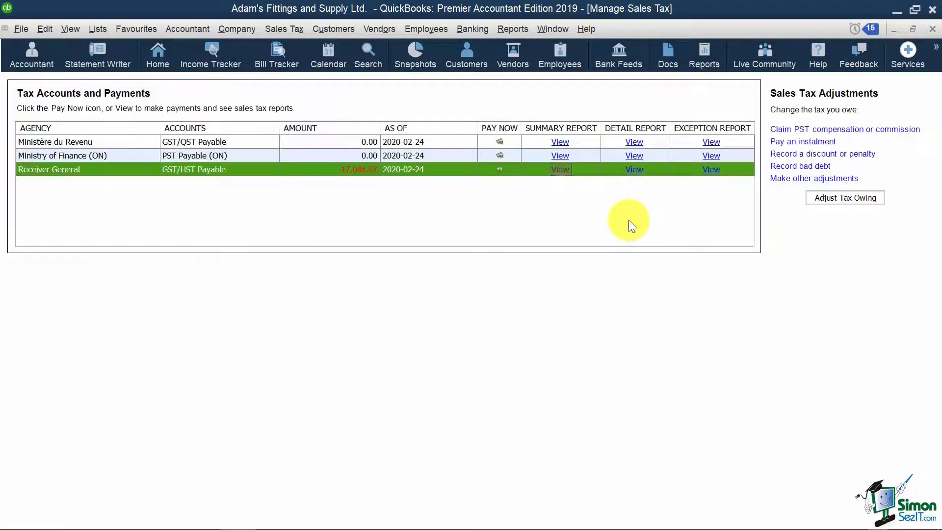
{"action": "left_click", "coordinate": [635, 171]}
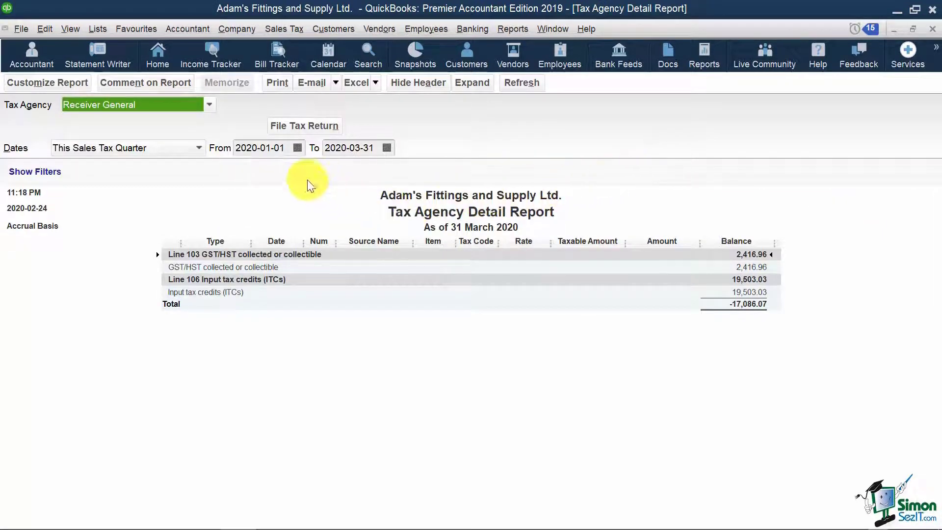
{"action": "left_click", "coordinate": [257, 146]}
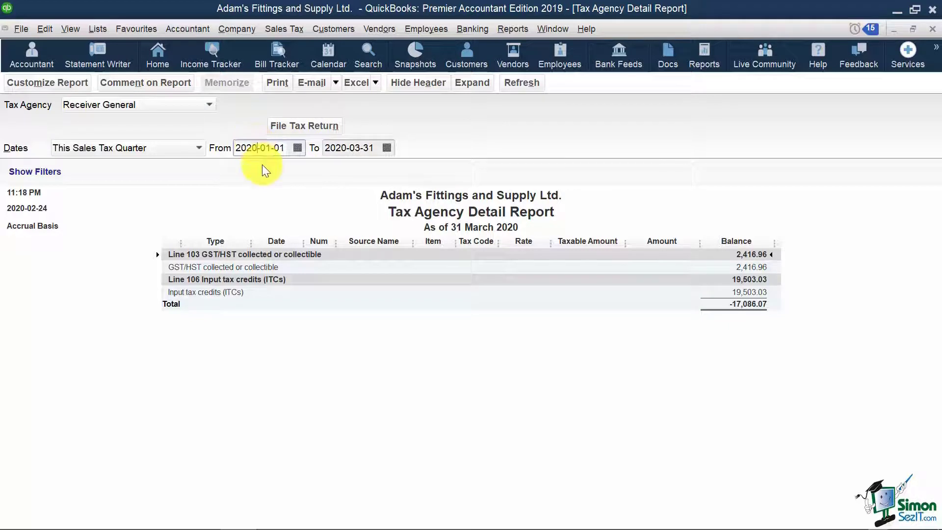
{"action": "key", "text": "Tab"}
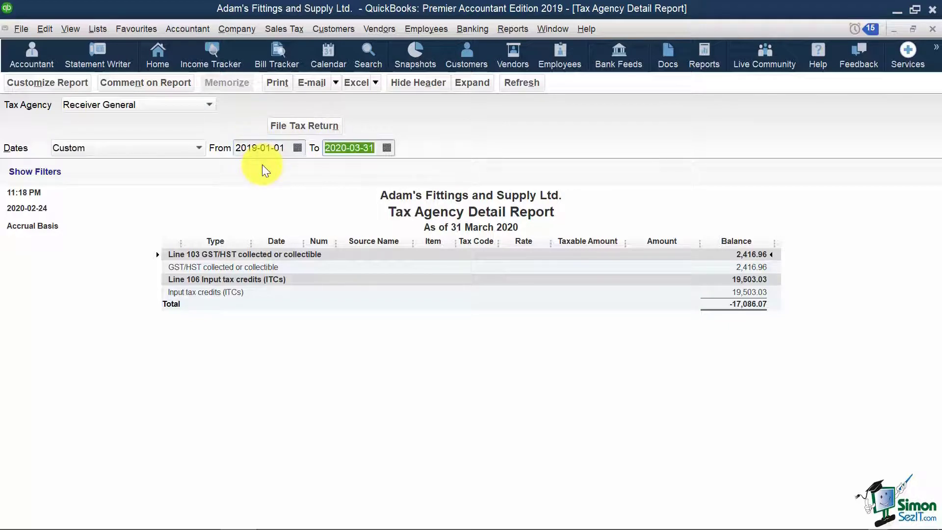
{"action": "type", "text": "2019"}
{"action": "type", "text": "-01-31"}
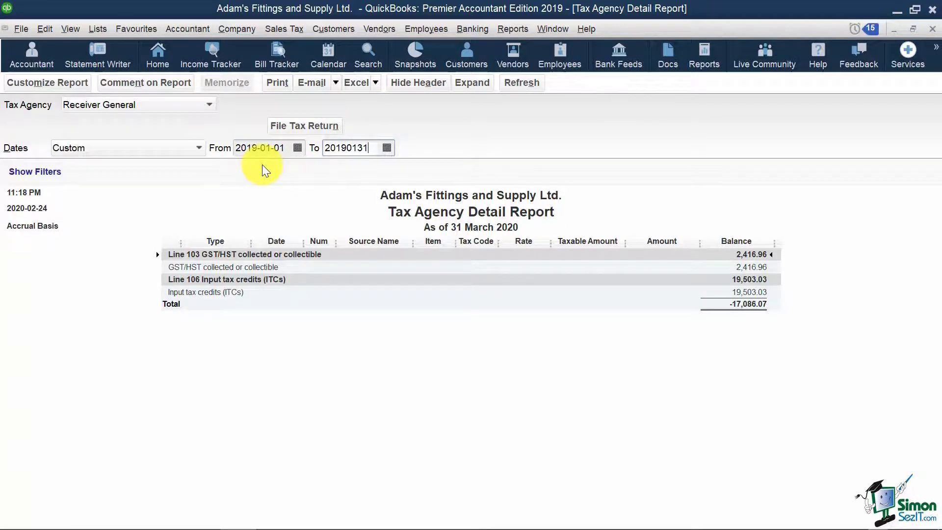
{"action": "key", "text": "Tab"}
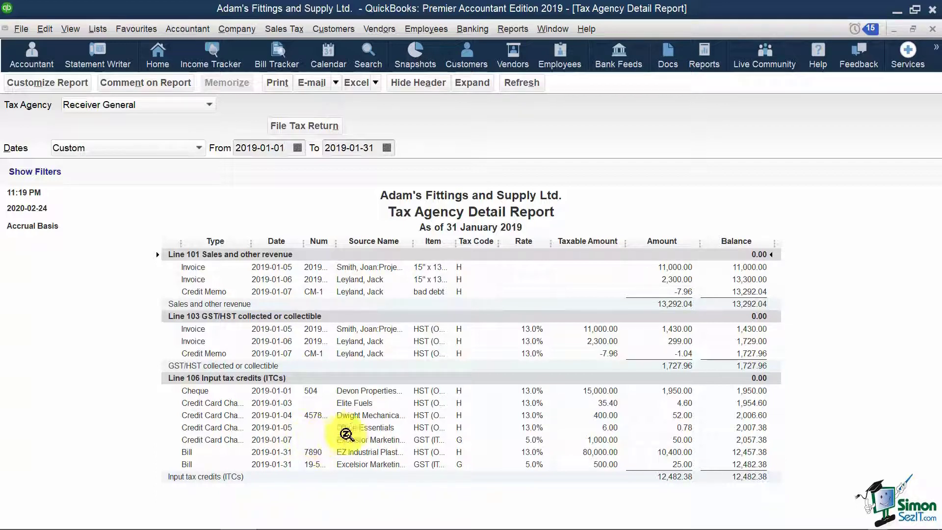
Step: Inspect the Office Essentials credit card charge, then bring up the report's Excel export choices
{"action": "left_click", "coordinate": [365, 427]}
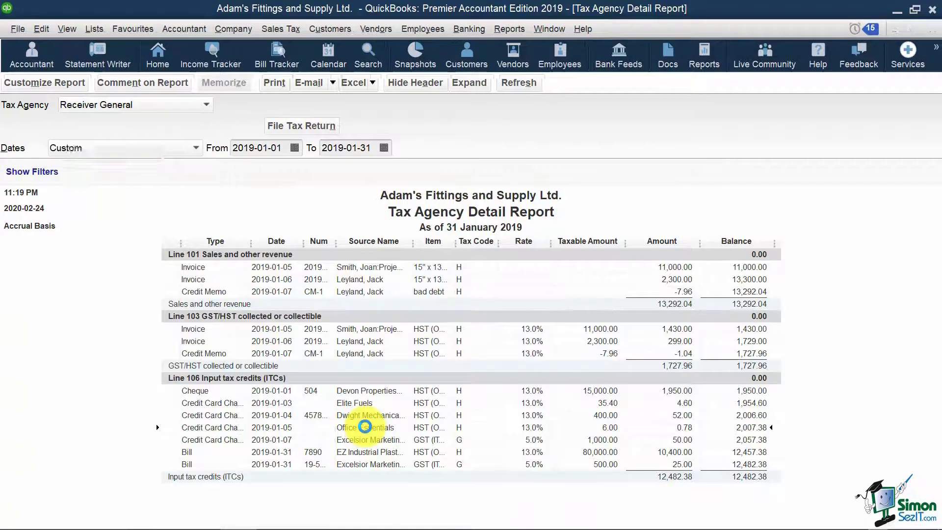
{"action": "double_click", "coordinate": [364, 426]}
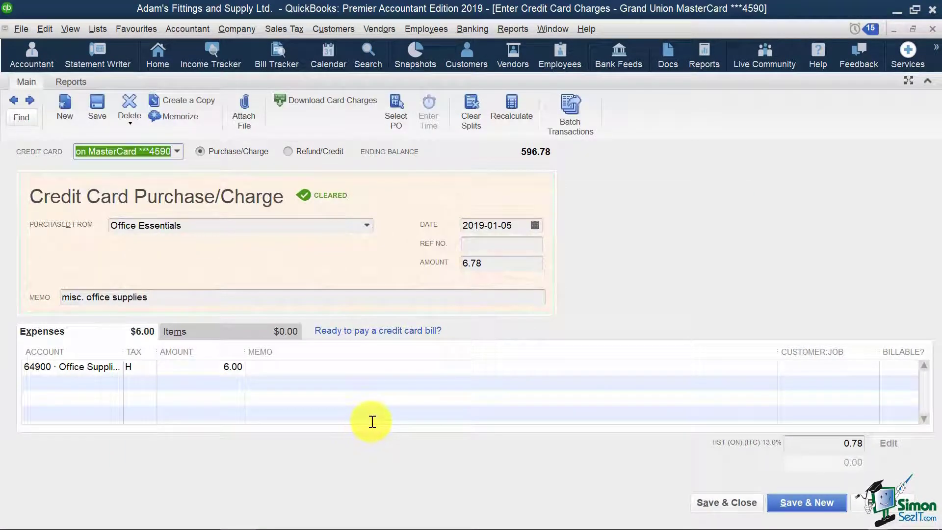
{"action": "key", "text": "Escape"}
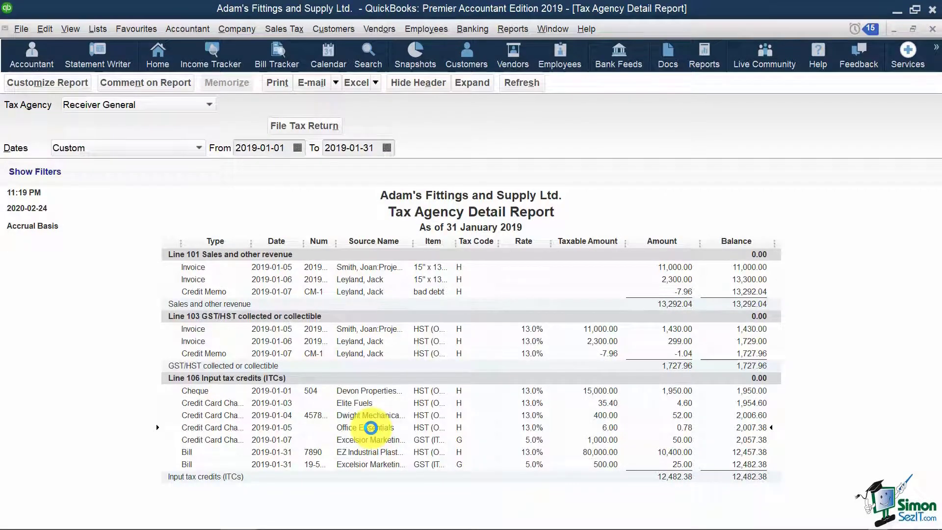
{"action": "left_click", "coordinate": [375, 82]}
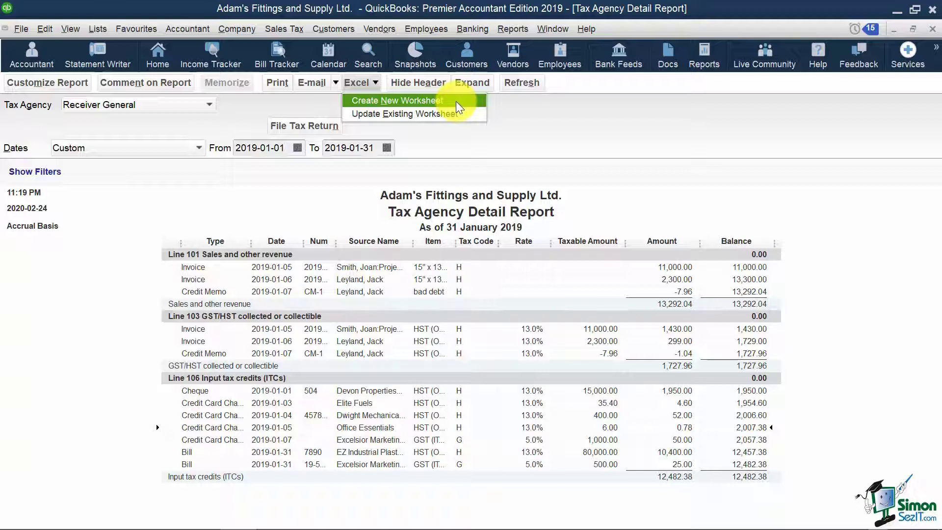
Step: Dismiss the Excel export choices without exporting the January 2019 detail report
{"action": "left_click", "coordinate": [648, 191]}
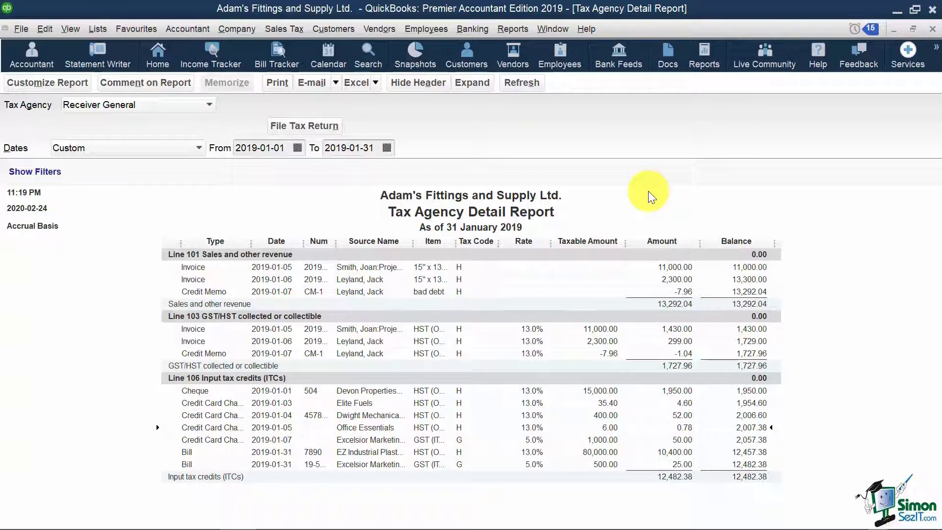
Step: Open the January 2019 return (balance -10,754.42) and start a 2019-01-31 sales tax adjustment
{"action": "left_click", "coordinate": [330, 130]}
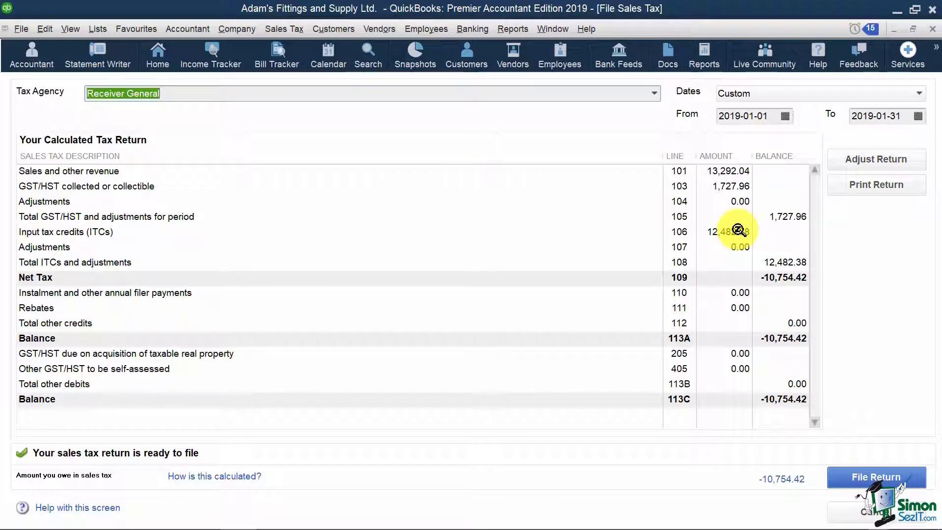
{"action": "left_click", "coordinate": [876, 164]}
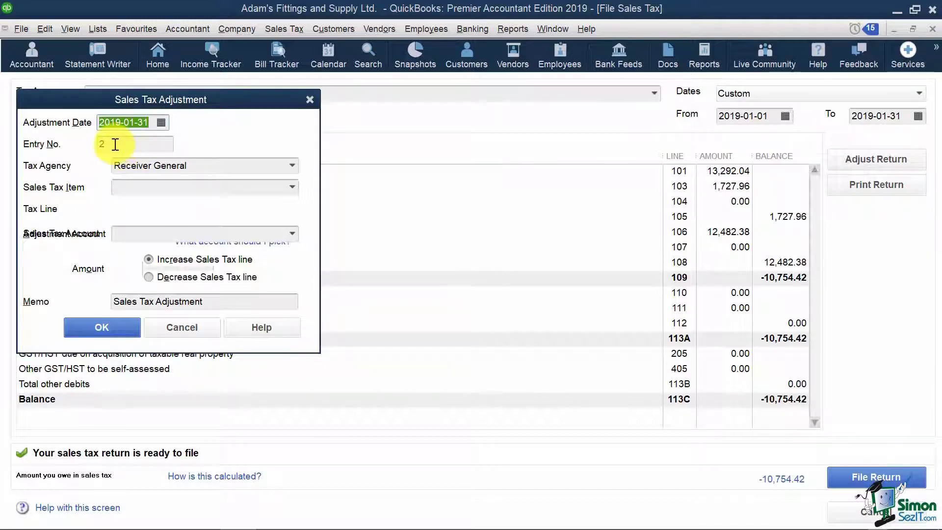
Step: Draft an HST (ON) (ITC) Line 106 adjustment that decreases the line by 60
{"action": "left_click", "coordinate": [224, 167]}
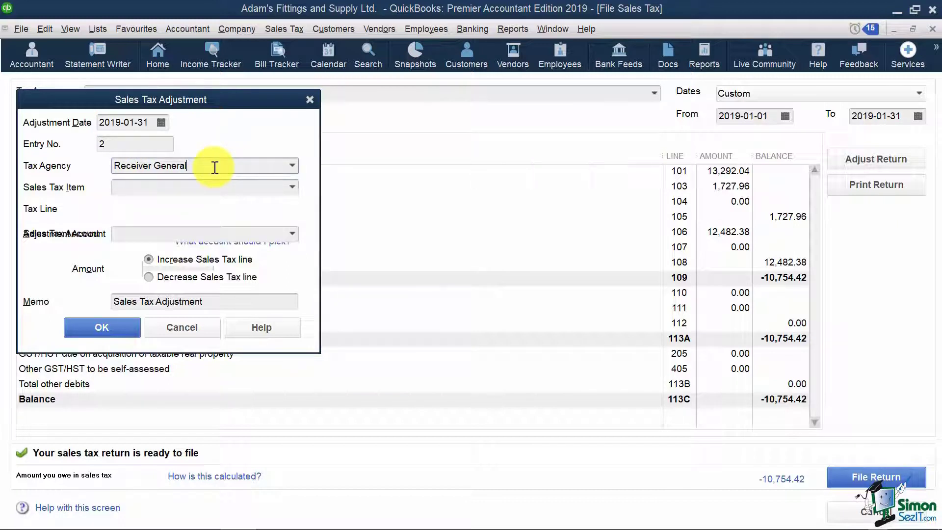
{"action": "left_click", "coordinate": [293, 187]}
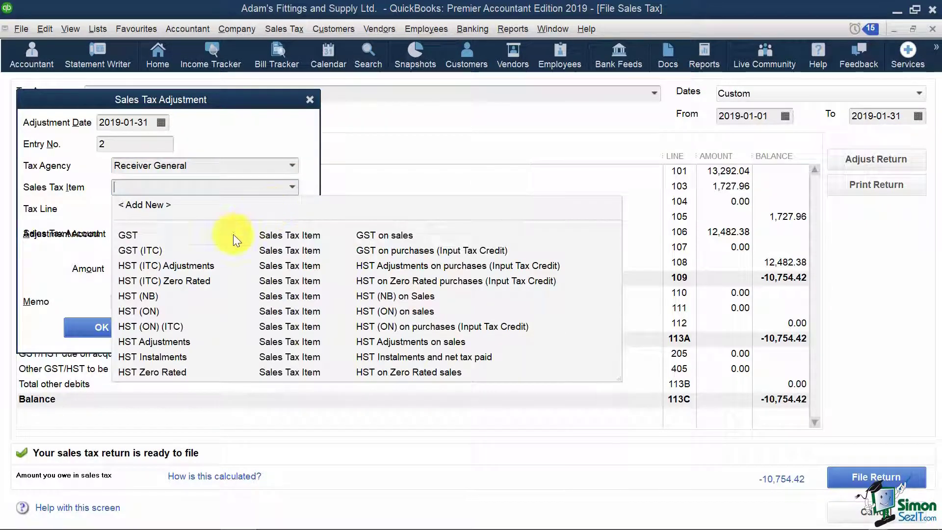
{"action": "left_click", "coordinate": [193, 325]}
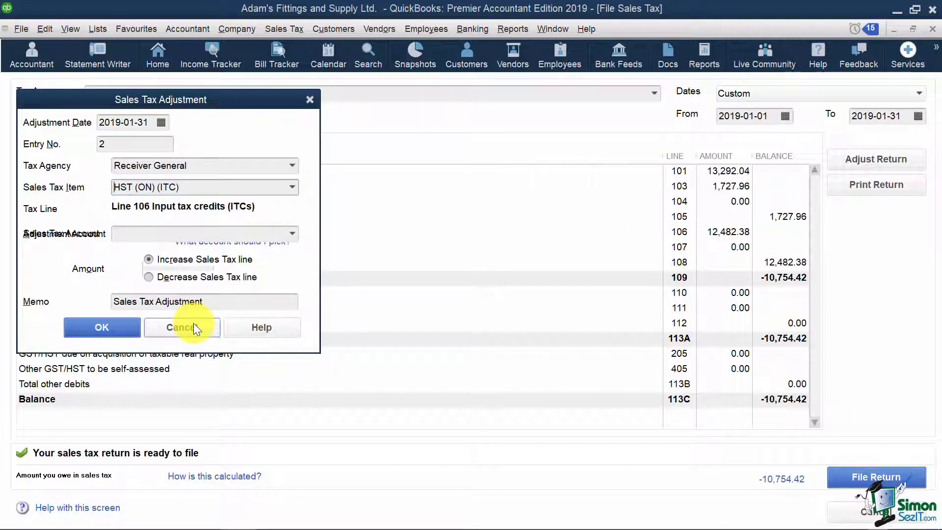
{"action": "left_click", "coordinate": [292, 234]}
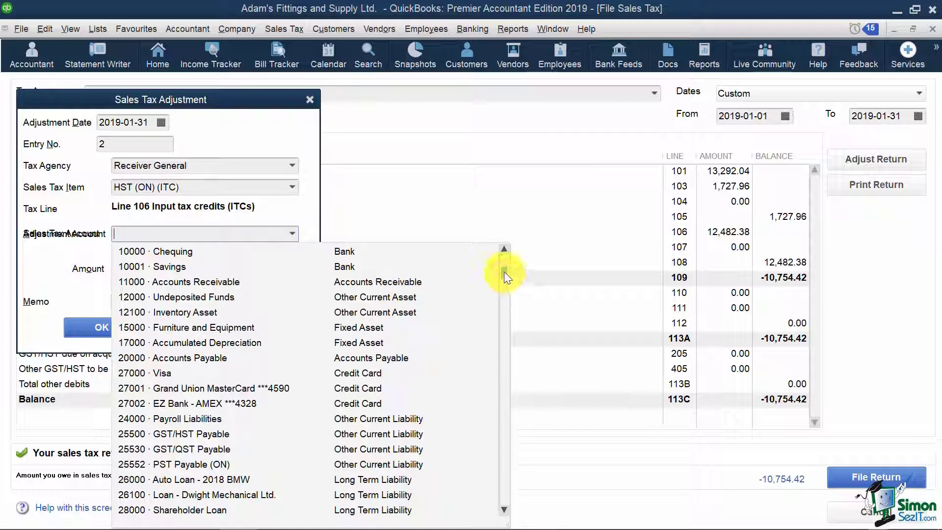
{"action": "left_click_drag", "start_coordinate": [504, 272], "coordinate": [499, 249]}
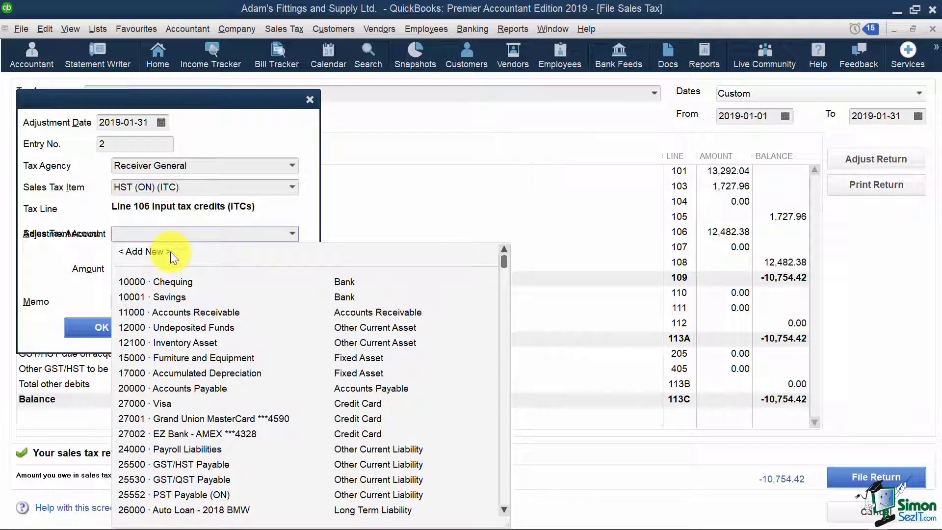
{"action": "left_click", "coordinate": [234, 234]}
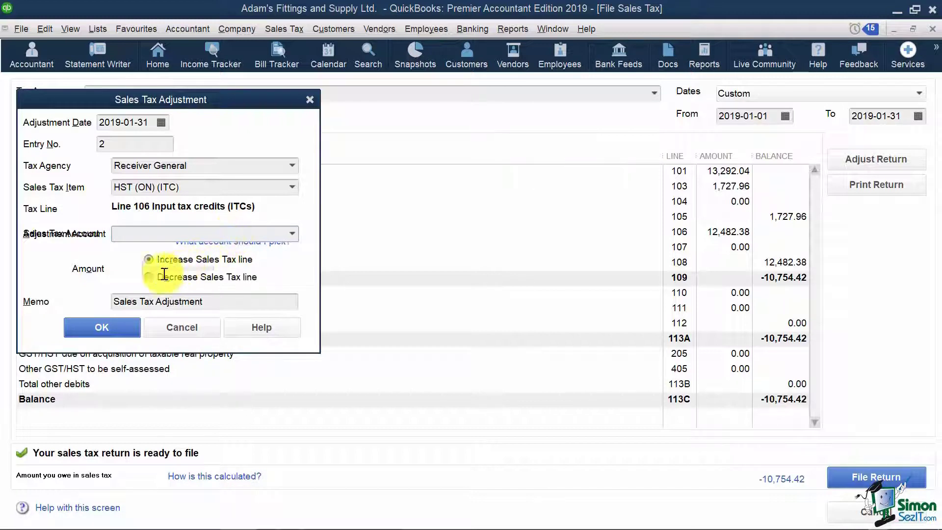
{"action": "left_click", "coordinate": [147, 278]}
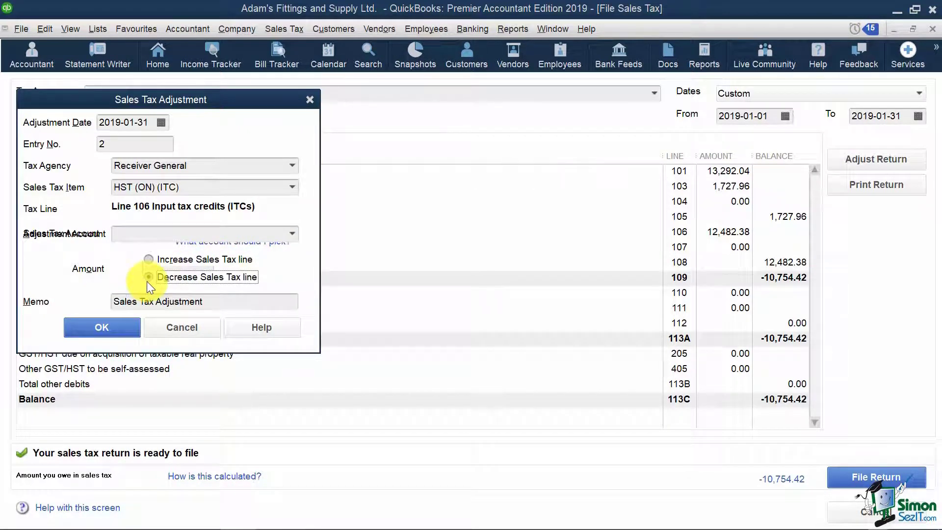
{"action": "left_click", "coordinate": [169, 269]}
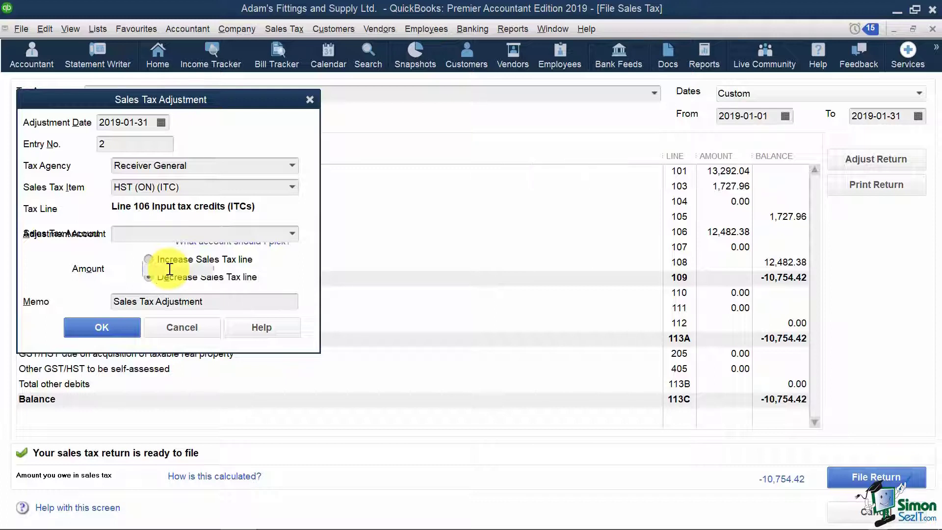
{"action": "type", "text": "60"}
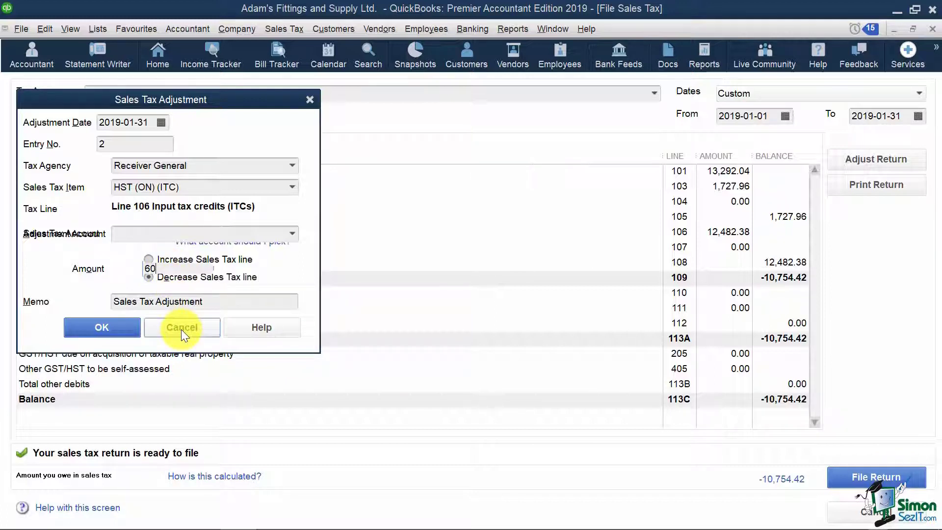
{"action": "type", "text": "00"}
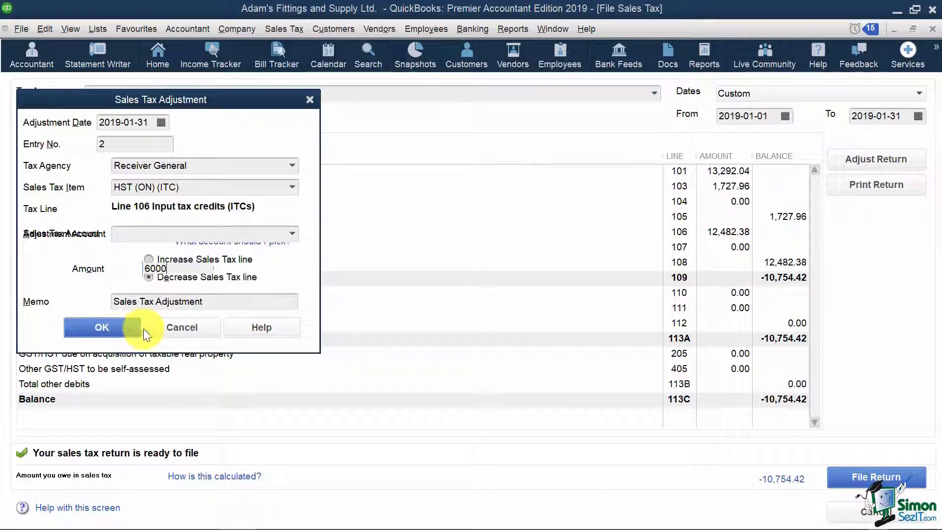
Step: Discard the adjustment and file the January return by paper or another method
{"action": "left_click", "coordinate": [190, 334]}
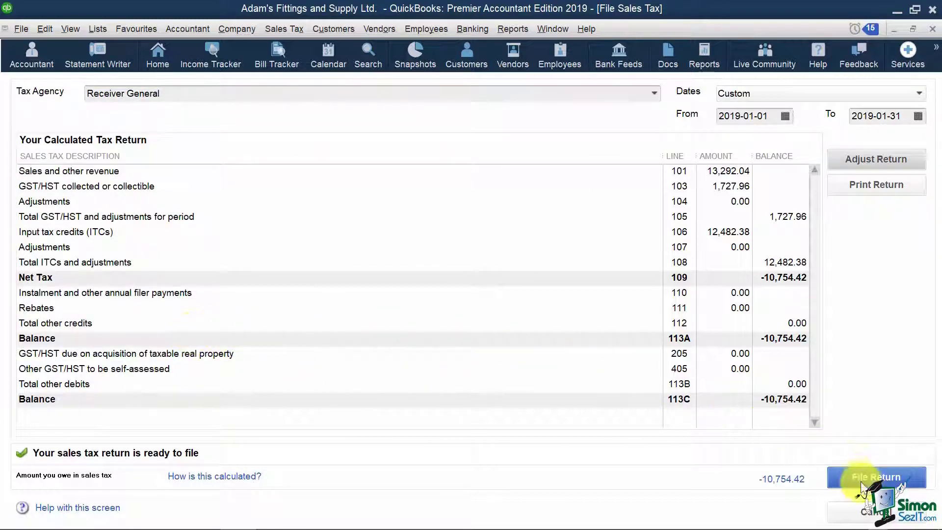
{"action": "left_click", "coordinate": [911, 470]}
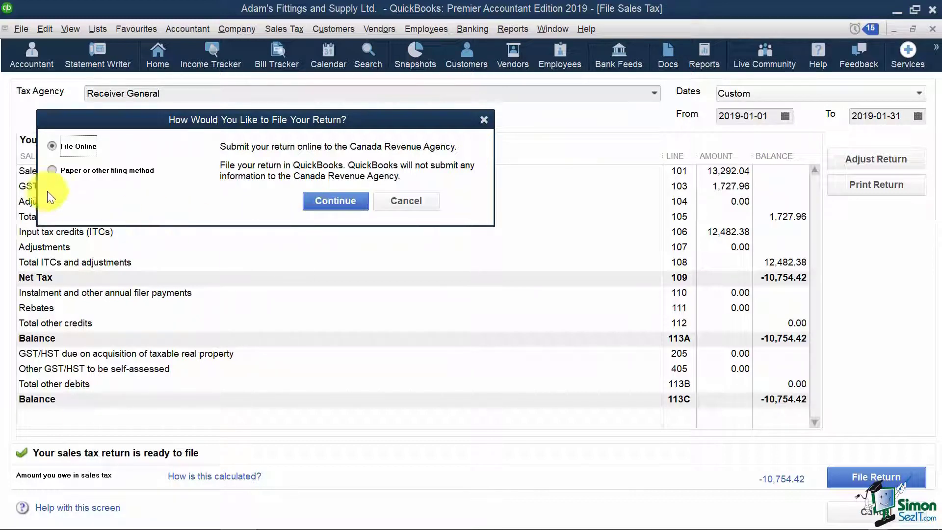
{"action": "left_click", "coordinate": [52, 170]}
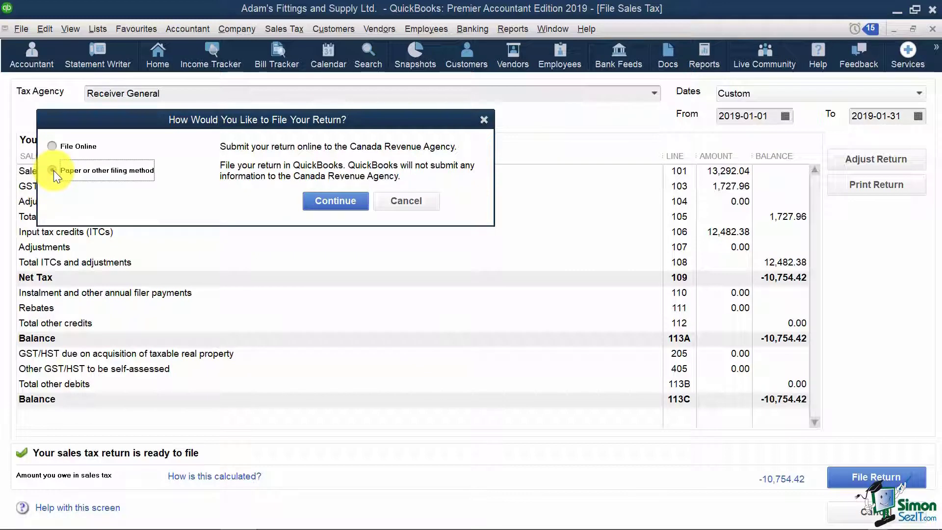
{"action": "left_click", "coordinate": [331, 198]}
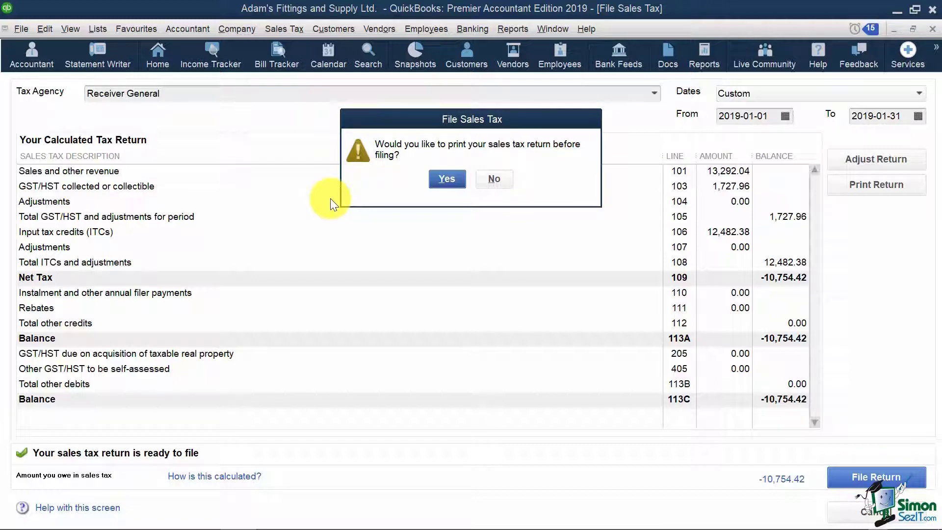
Step: Decline printing the January return before filing it
{"action": "left_click", "coordinate": [493, 179]}
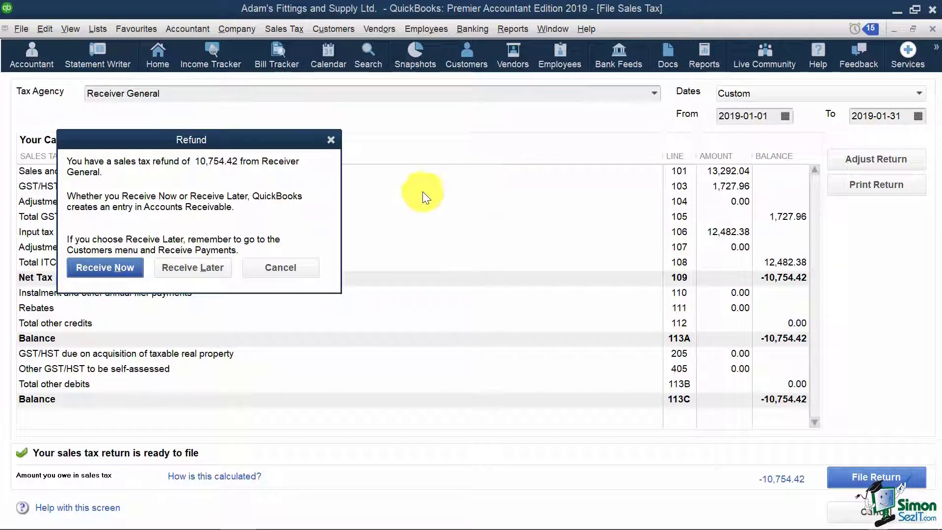
Step: Record the 10,754.42 refund as Receive Later and acknowledge that filing is complete
{"action": "left_click", "coordinate": [214, 265]}
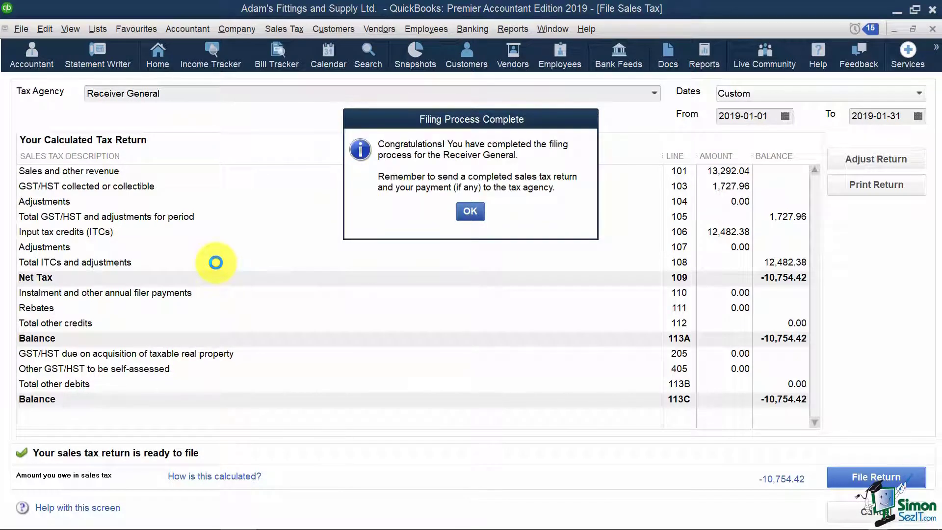
{"action": "left_click", "coordinate": [470, 211]}
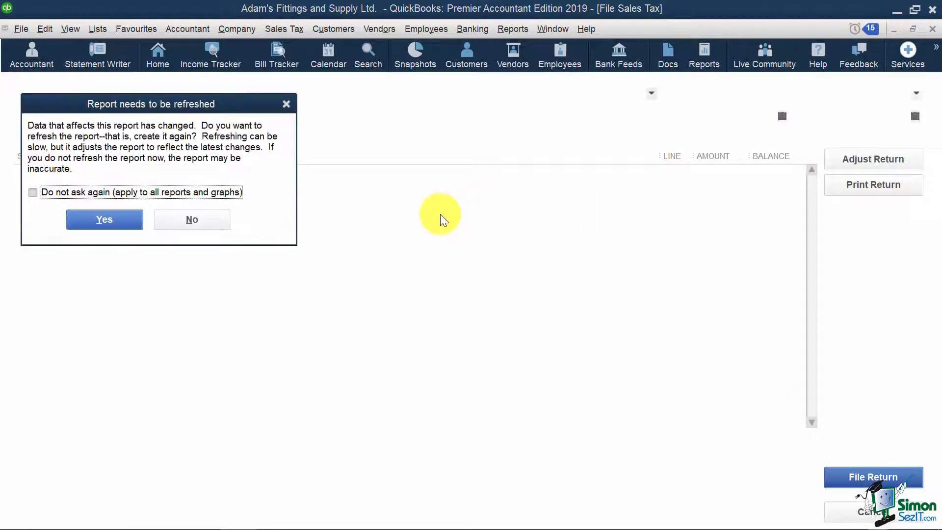
Step: Refresh the report, then select Receiver General - Receivable (10,754.42 balance) in the Customer Centre
{"action": "left_click", "coordinate": [120, 223]}
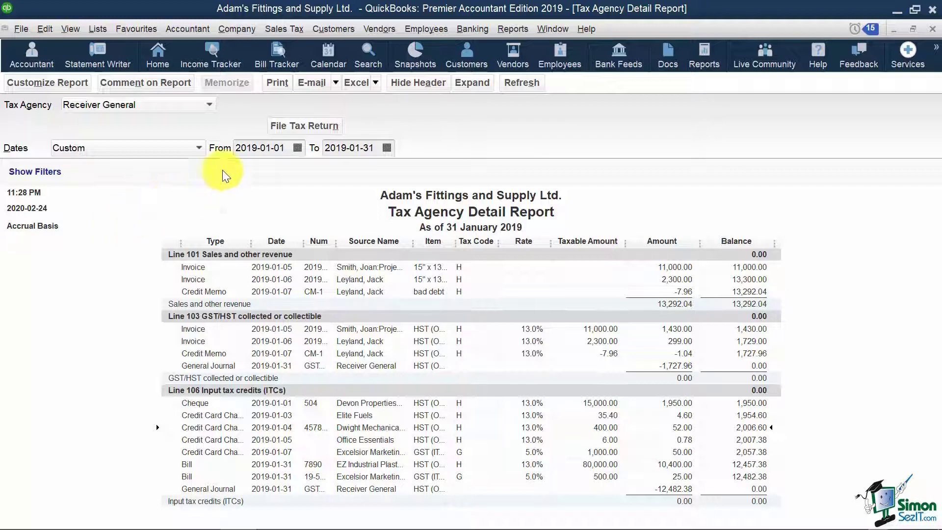
{"action": "left_click", "coordinate": [349, 24]}
{"action": "left_click", "coordinate": [342, 43]}
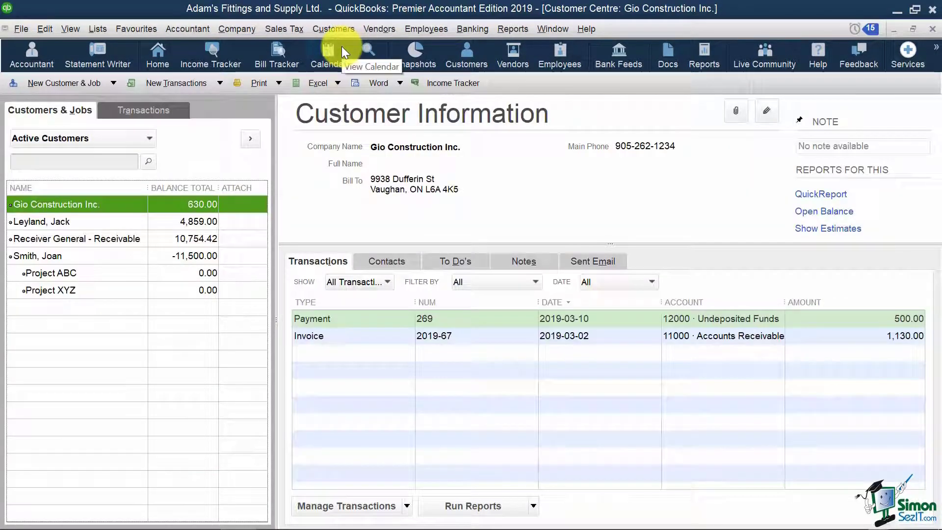
{"action": "left_click", "coordinate": [134, 240]}
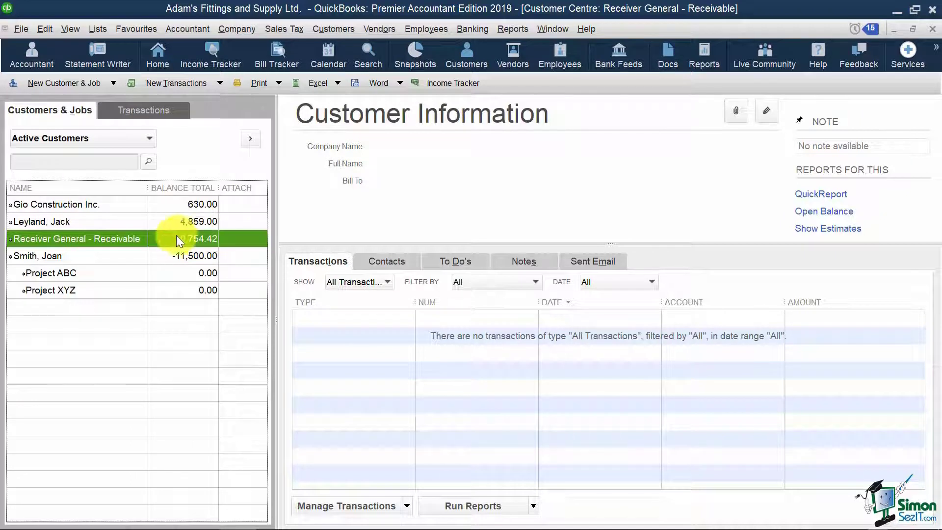
Step: Open Receiver General's open balance and drill into the 2019-01-31 general journal refund entry
{"action": "right_click", "coordinate": [154, 236]}
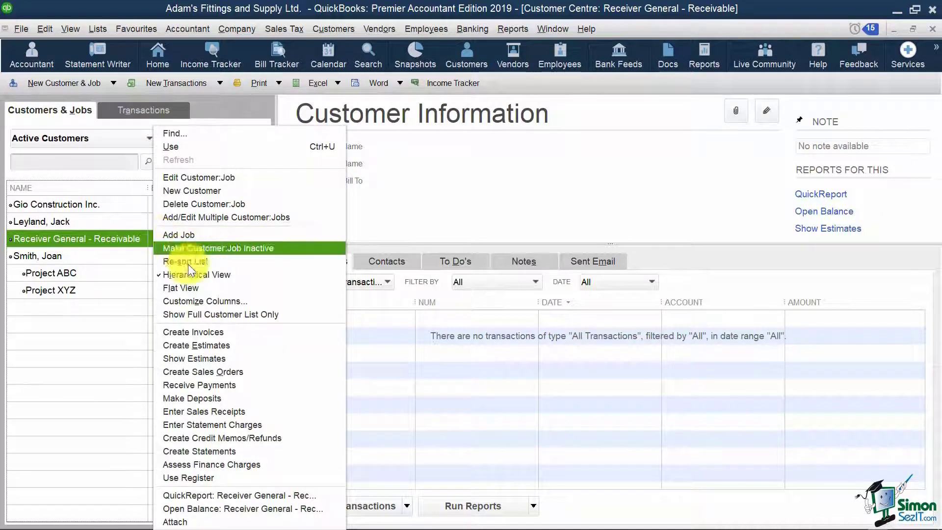
{"action": "left_click", "coordinate": [287, 508]}
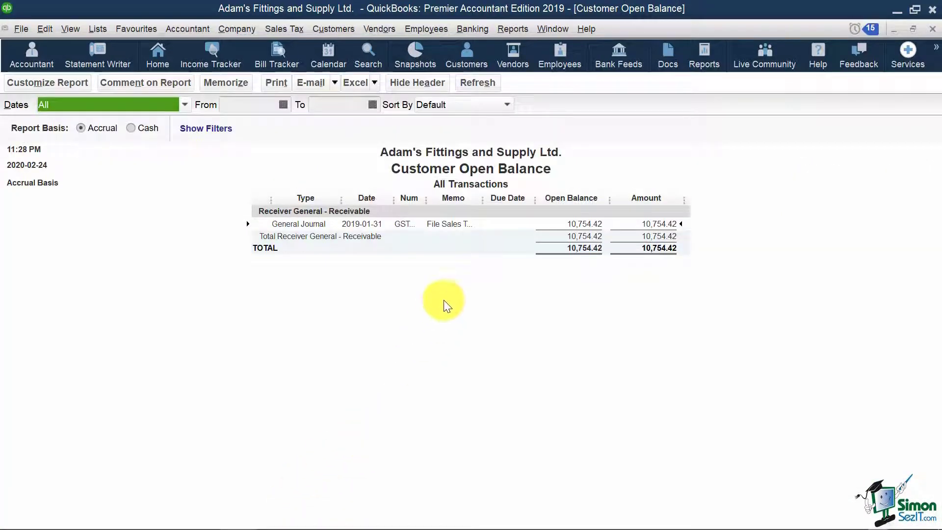
{"action": "double_click", "coordinate": [522, 225]}
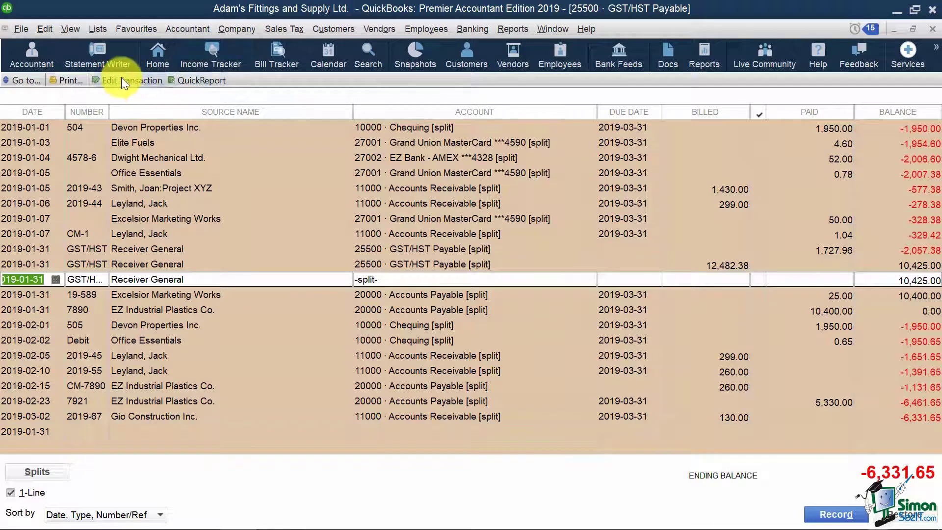
{"action": "left_click", "coordinate": [122, 79]}
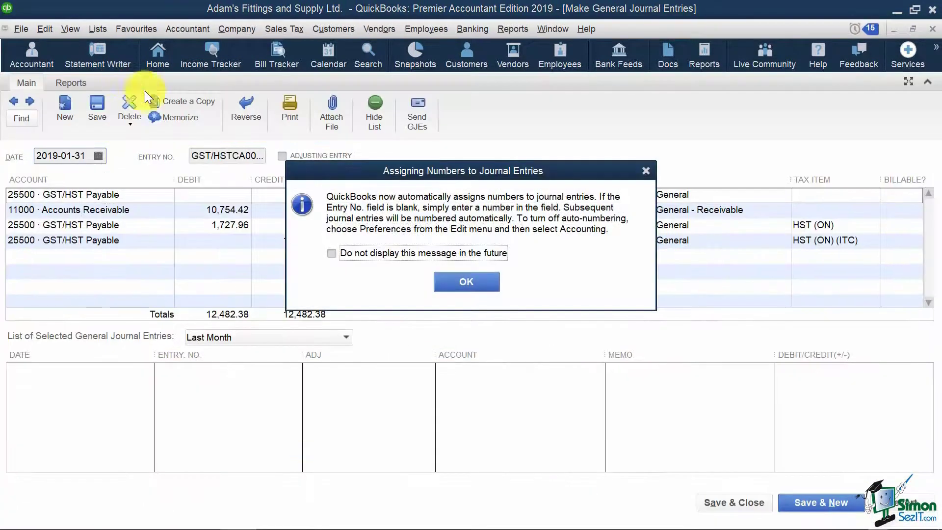
{"action": "left_click", "coordinate": [465, 284]}
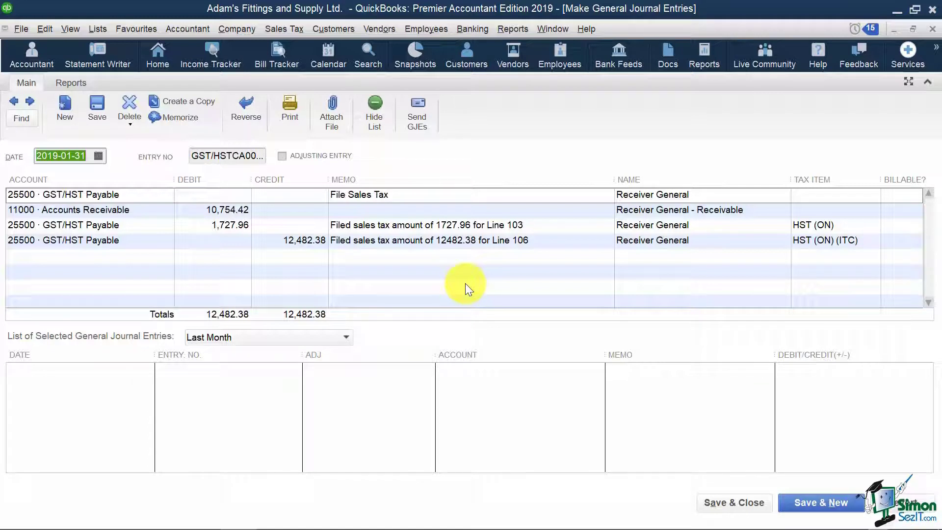
Step: Trial-apply a 10,754.42 Receiver General payment to GST/HSTCA0001, then close without recording
{"action": "left_click", "coordinate": [336, 28]}
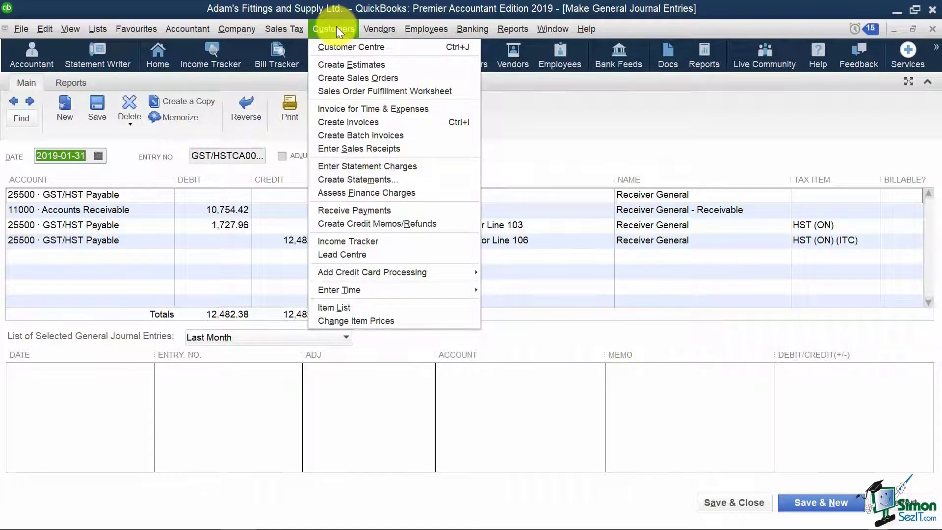
{"action": "left_click", "coordinate": [431, 210]}
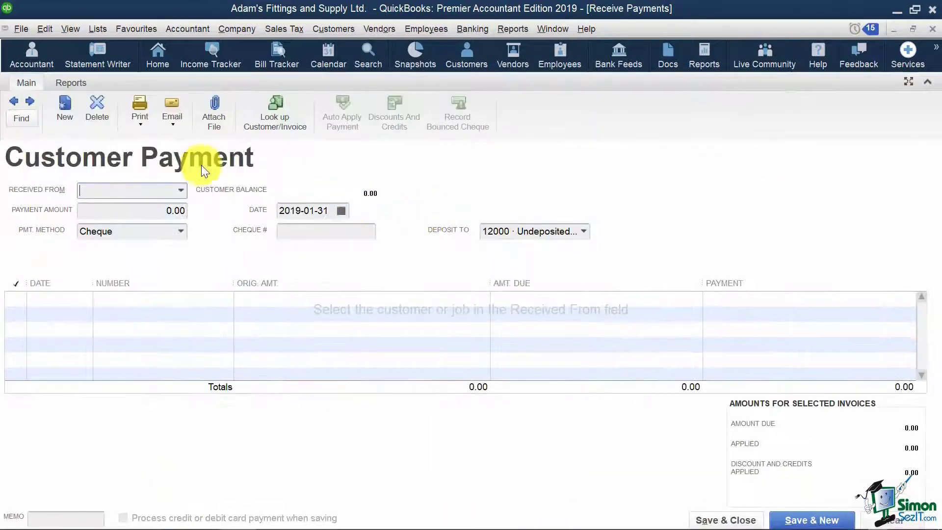
{"action": "left_click", "coordinate": [177, 190]}
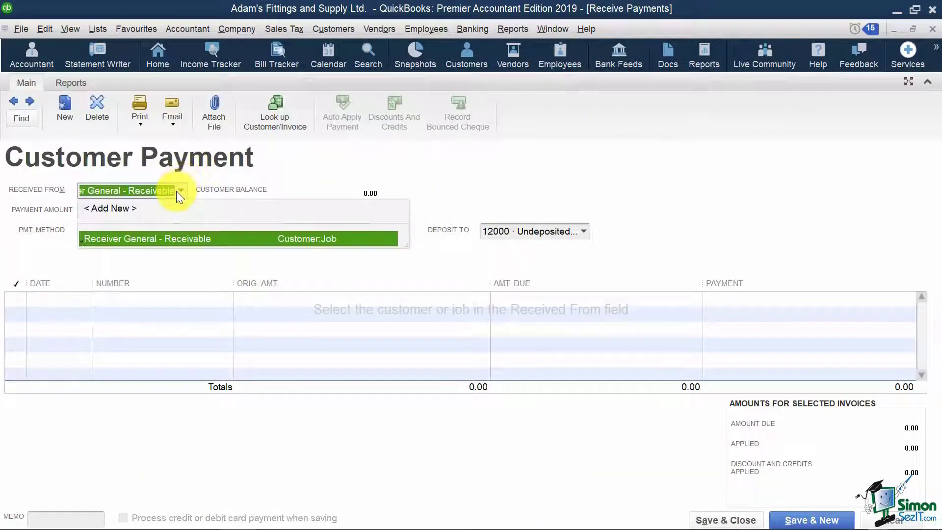
{"action": "left_click", "coordinate": [158, 238]}
{"action": "left_click", "coordinate": [15, 298]}
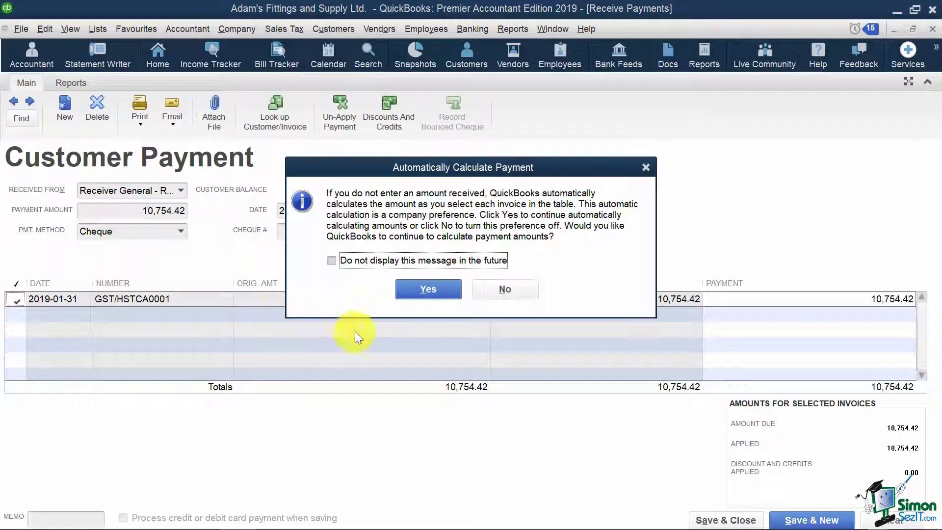
{"action": "left_click", "coordinate": [436, 289]}
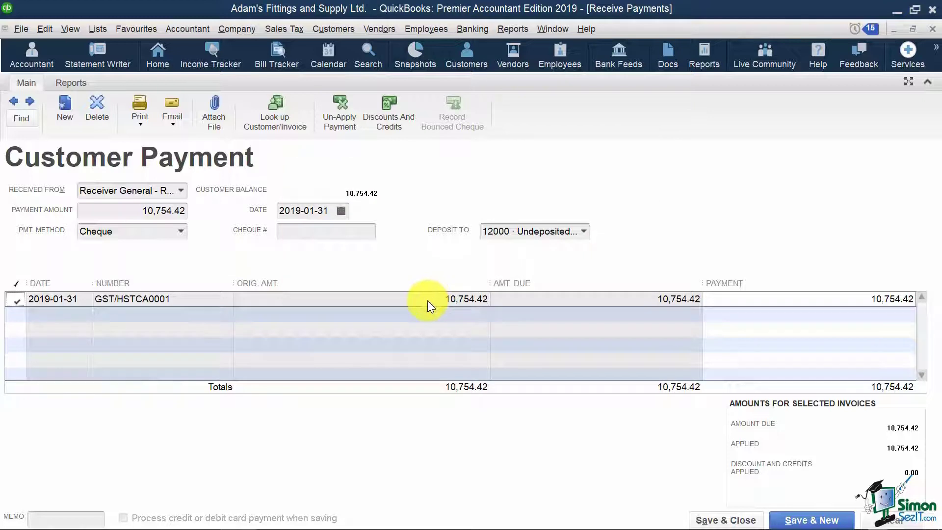
{"action": "key", "text": "Escape"}
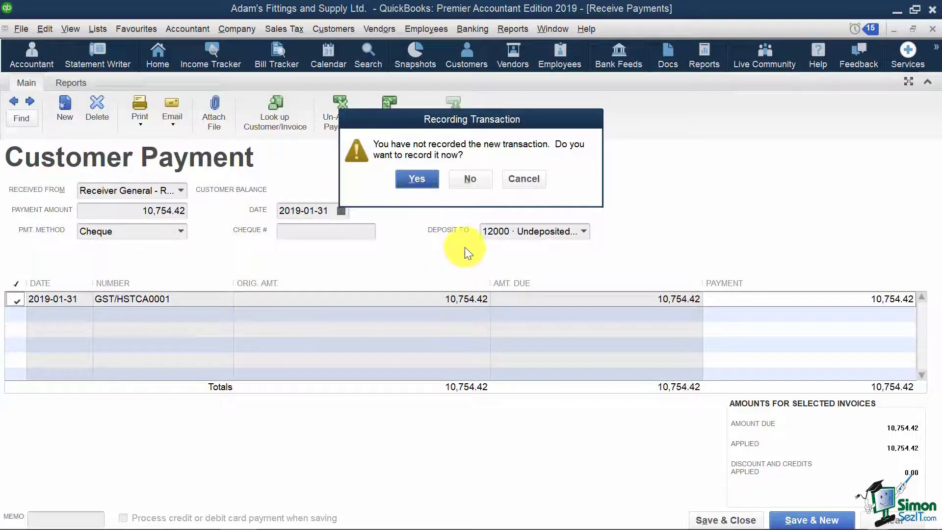
{"action": "left_click", "coordinate": [465, 180]}
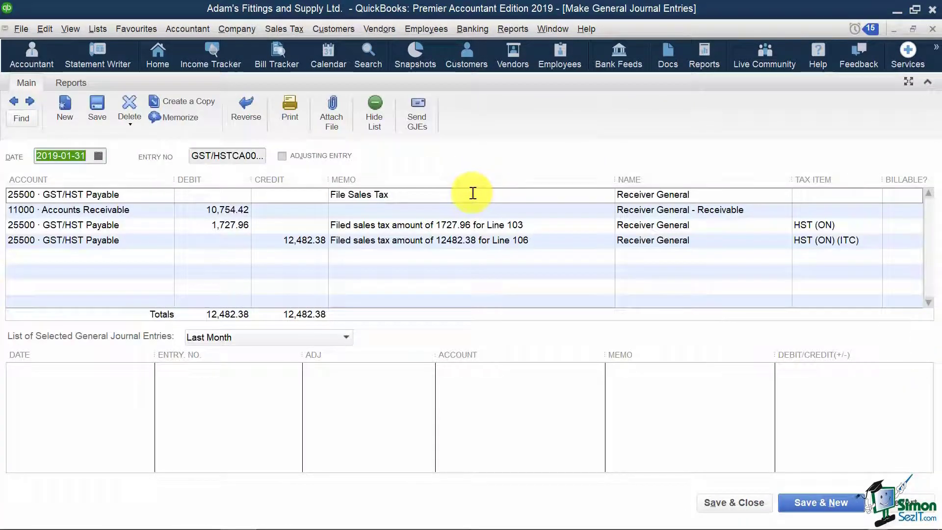
Step: View the Q1 2020 GST/HST/QST Return summary for Ministère du Revenu from Manage Sales Tax
{"action": "left_click", "coordinate": [278, 33]}
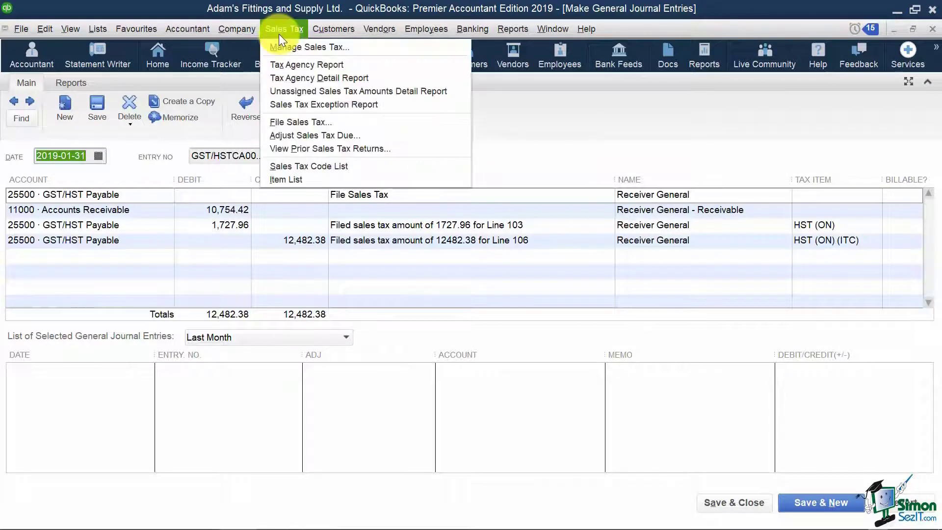
{"action": "left_click", "coordinate": [375, 47]}
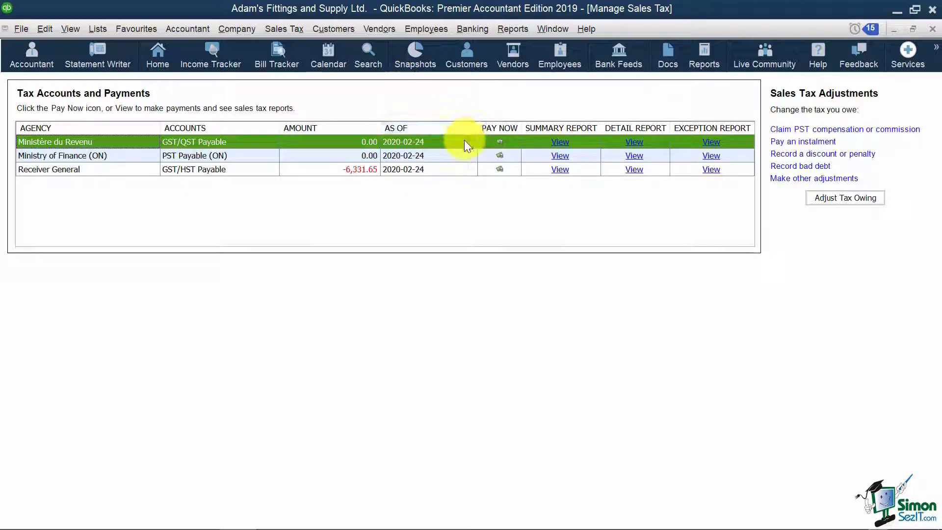
{"action": "left_click", "coordinate": [566, 145]}
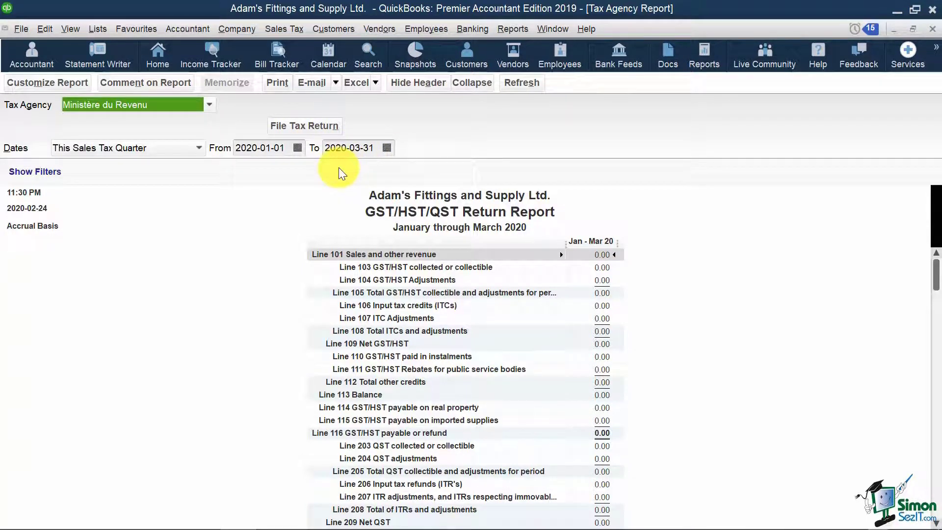
Step: Close the return report and view Receiver General's 31 January 2019 Sales Tax Exception Report
{"action": "key", "text": "Escape"}
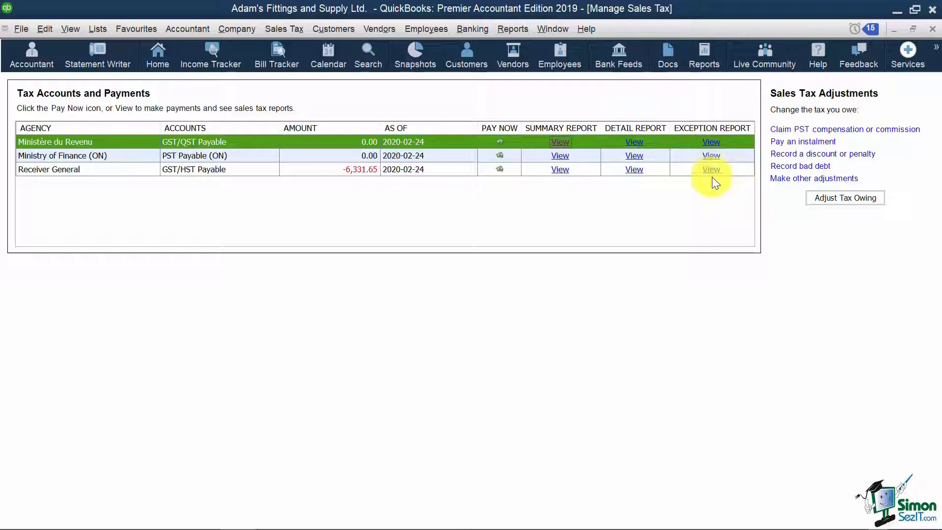
{"action": "left_click", "coordinate": [711, 173]}
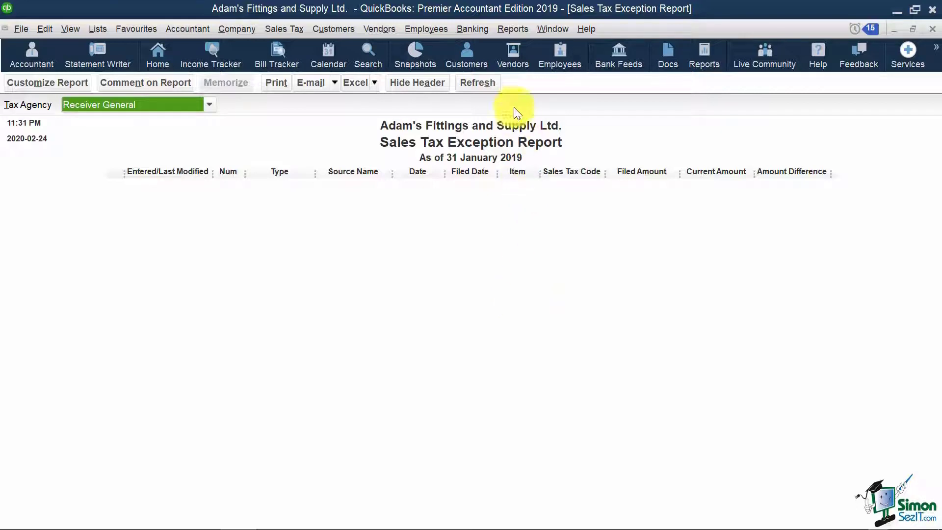
{"action": "left_click", "coordinate": [515, 28]}
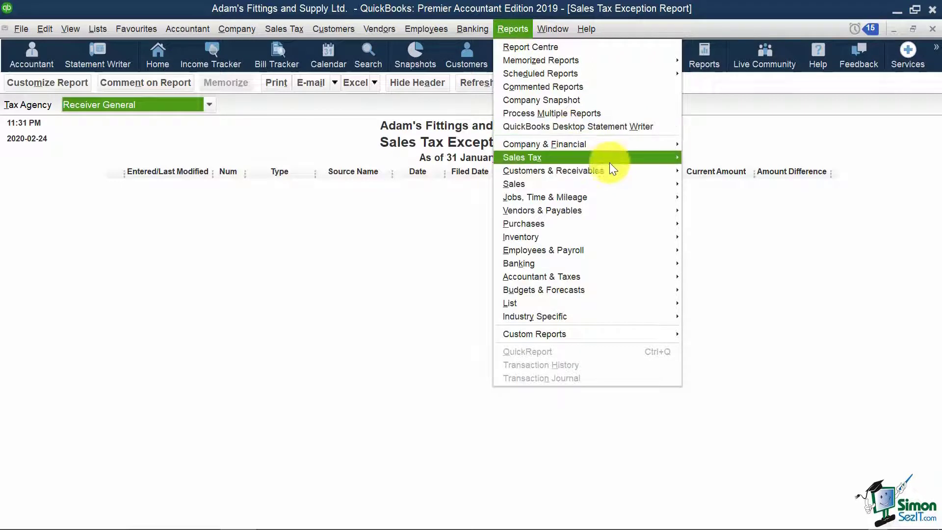
{"action": "mouse_move", "coordinate": [631, 160]}
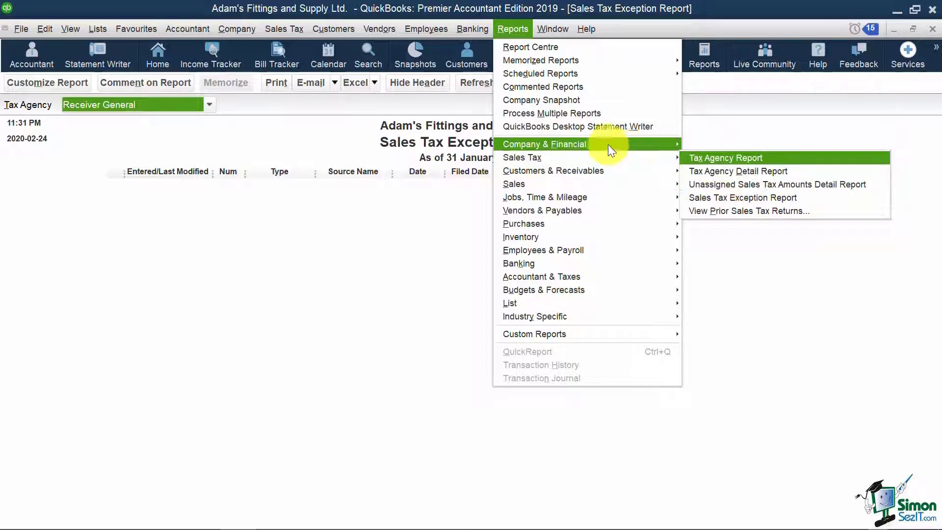
{"action": "mouse_move", "coordinate": [191, 27]}
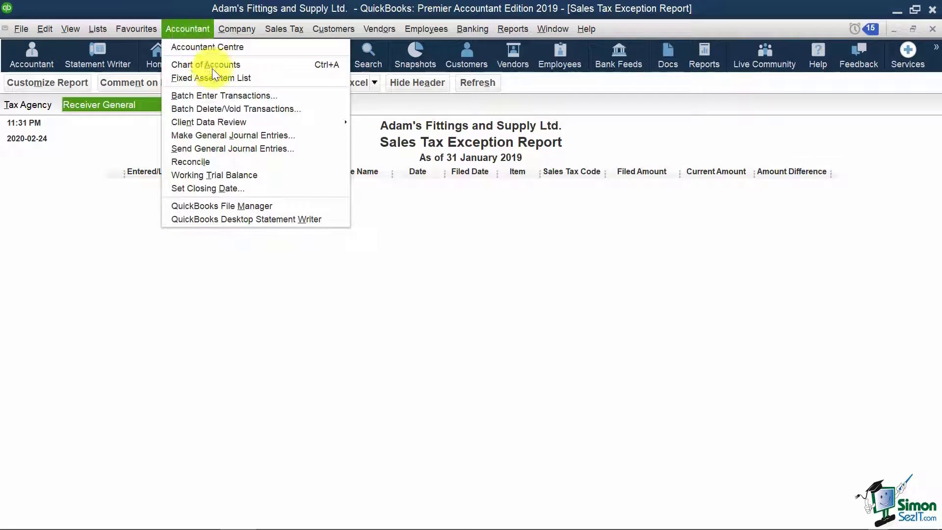
Step: Save the filing journal entry and start entry 2 with a 25500 GST/HST Payable line
{"action": "left_click", "coordinate": [295, 134]}
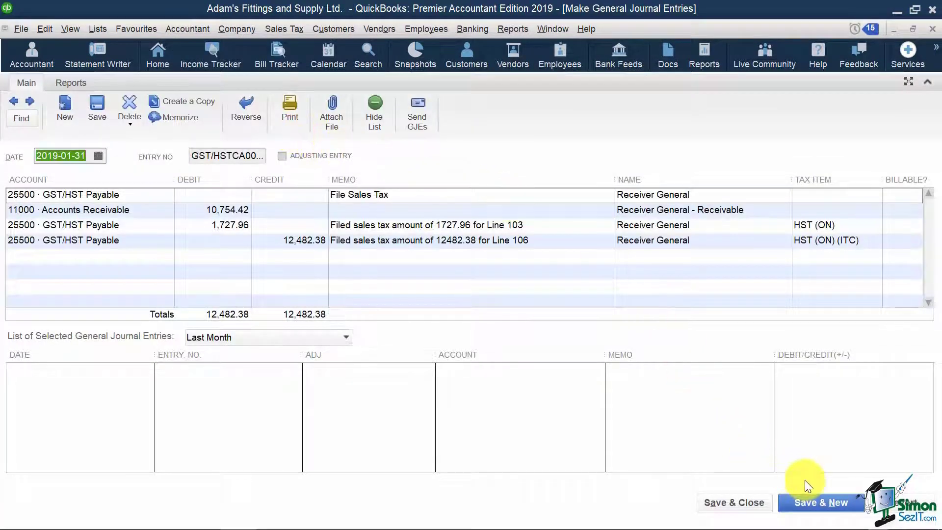
{"action": "left_click", "coordinate": [823, 502]}
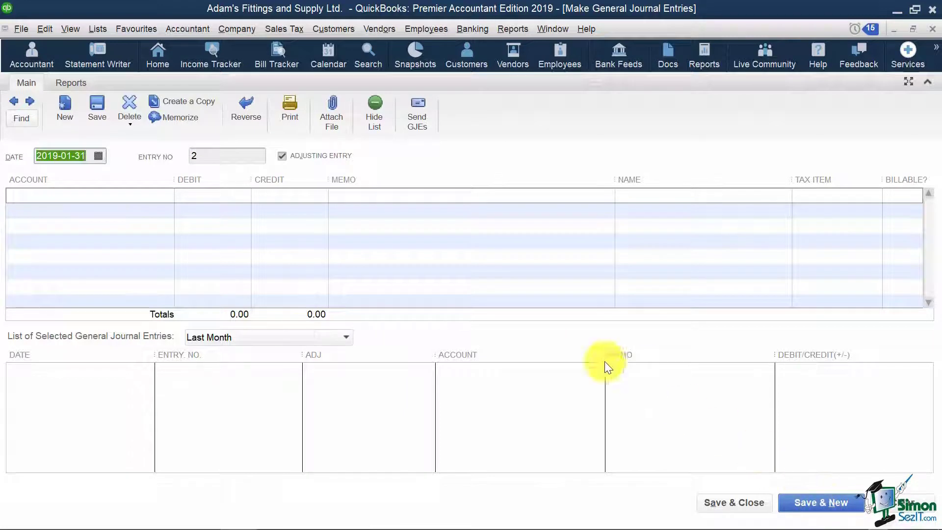
{"action": "left_click", "coordinate": [101, 193]}
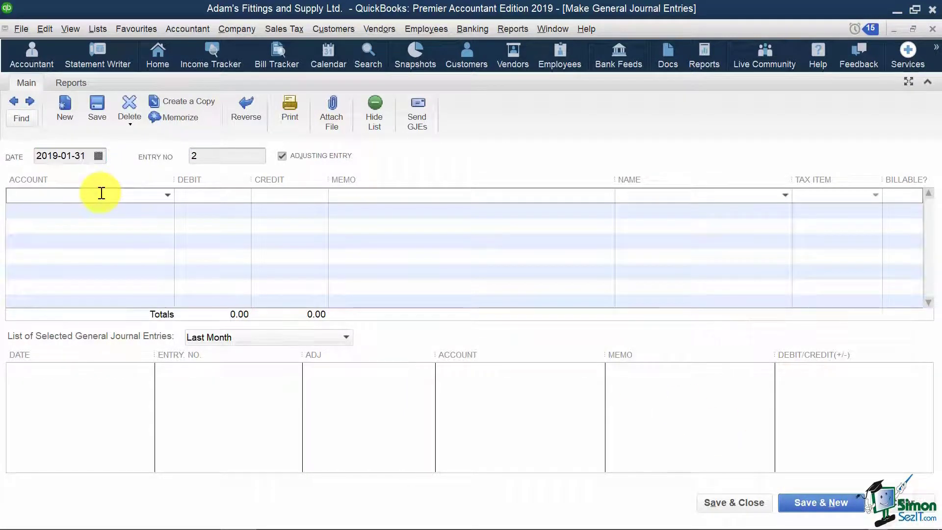
{"action": "type", "text": "GST/HST Payable"}
{"action": "left_click", "coordinate": [128, 243]}
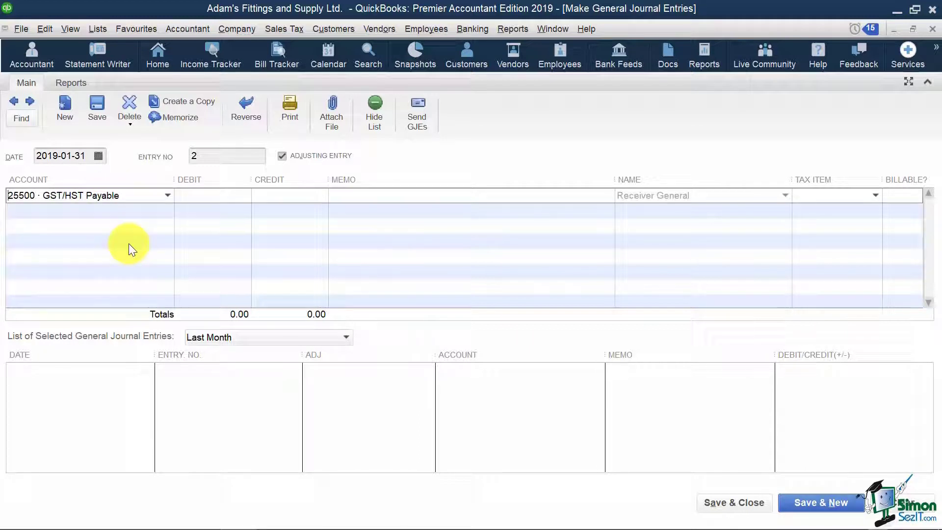
Step: Check the sales tax item list for the line without choosing an item
{"action": "left_click", "coordinate": [876, 195]}
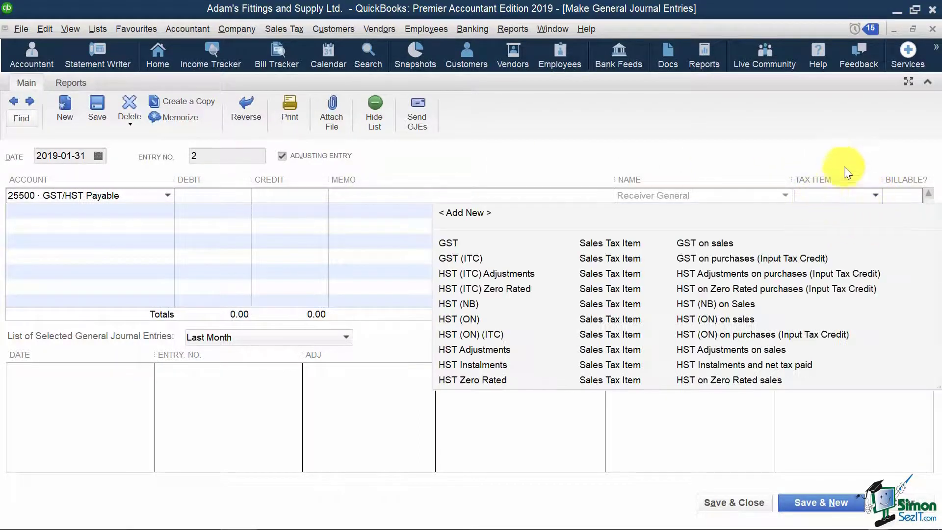
{"action": "left_click", "coordinate": [848, 160]}
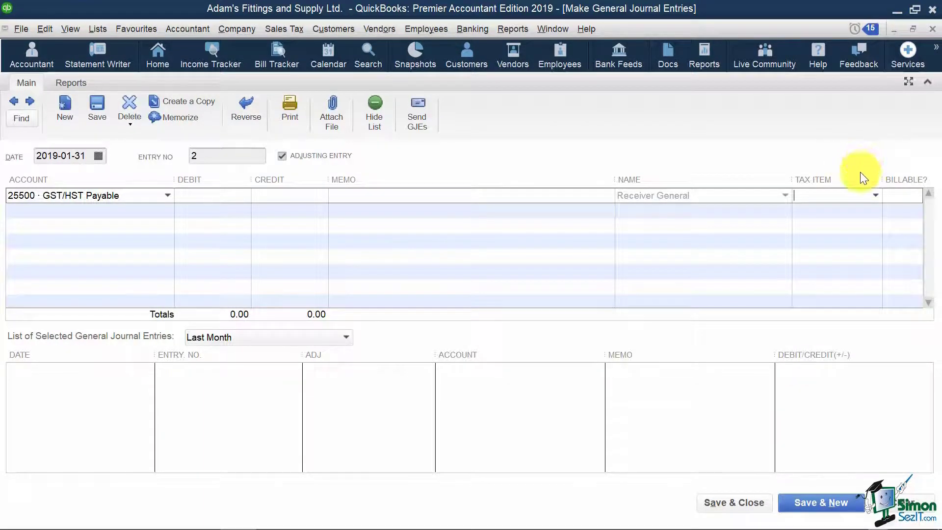
{"action": "left_click", "coordinate": [874, 196]}
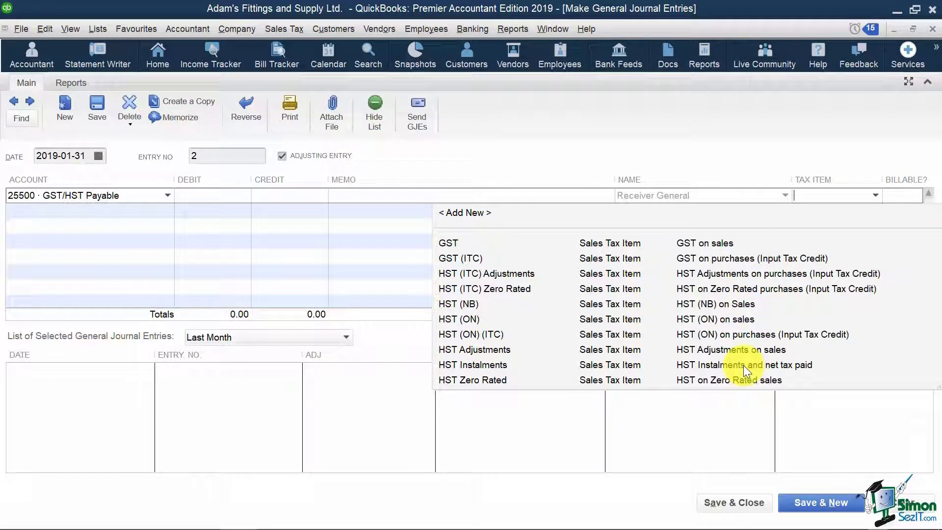
{"action": "left_click", "coordinate": [712, 420]}
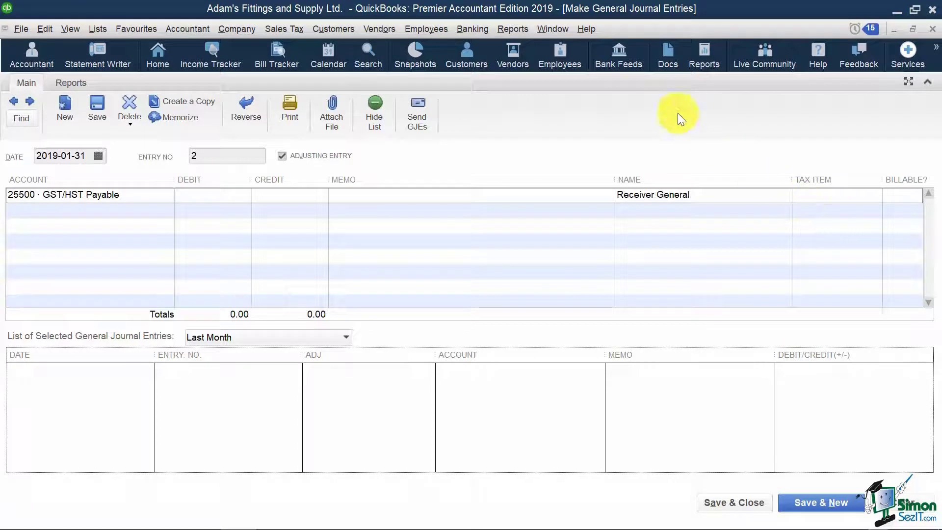
{"action": "left_click", "coordinate": [509, 27]}
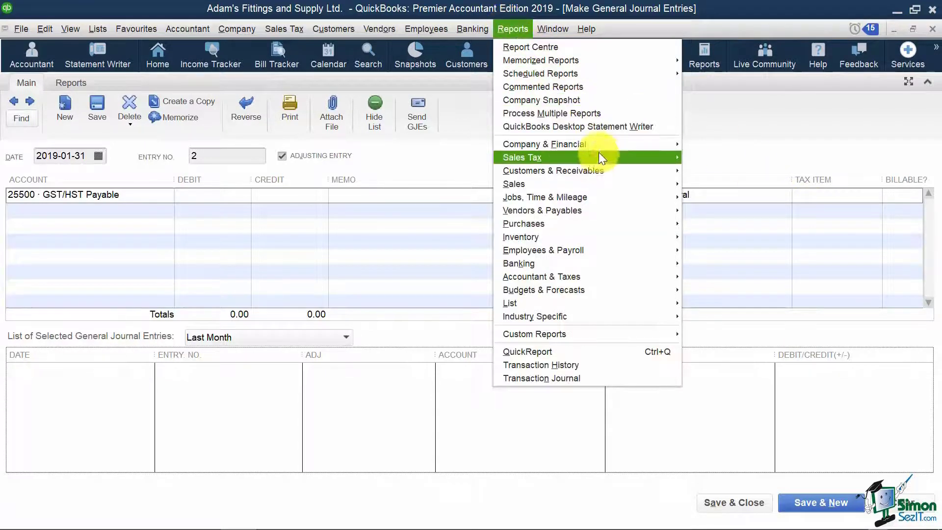
{"action": "mouse_move", "coordinate": [622, 155]}
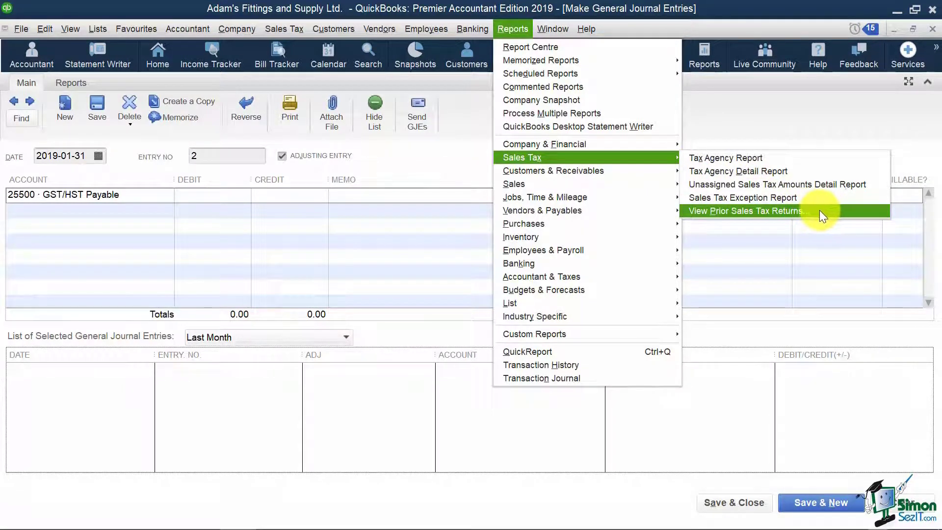
{"action": "left_click", "coordinate": [805, 232]}
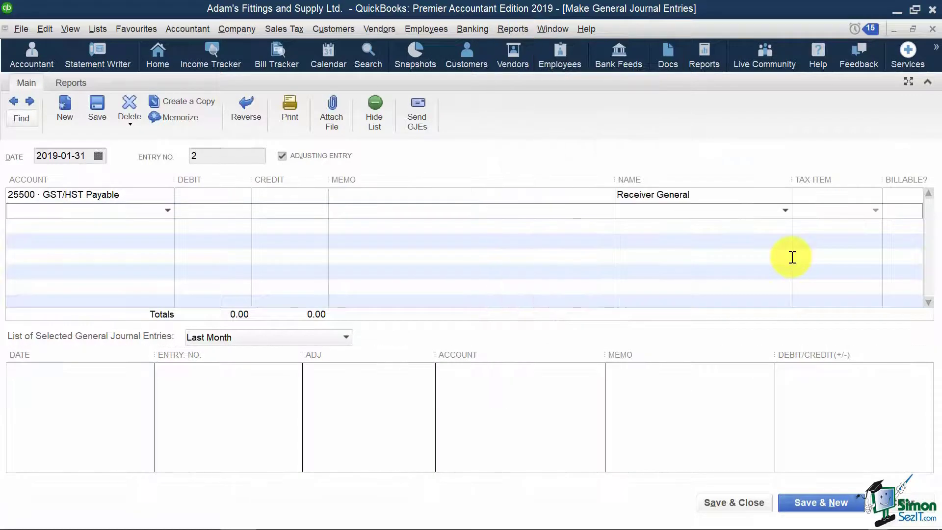